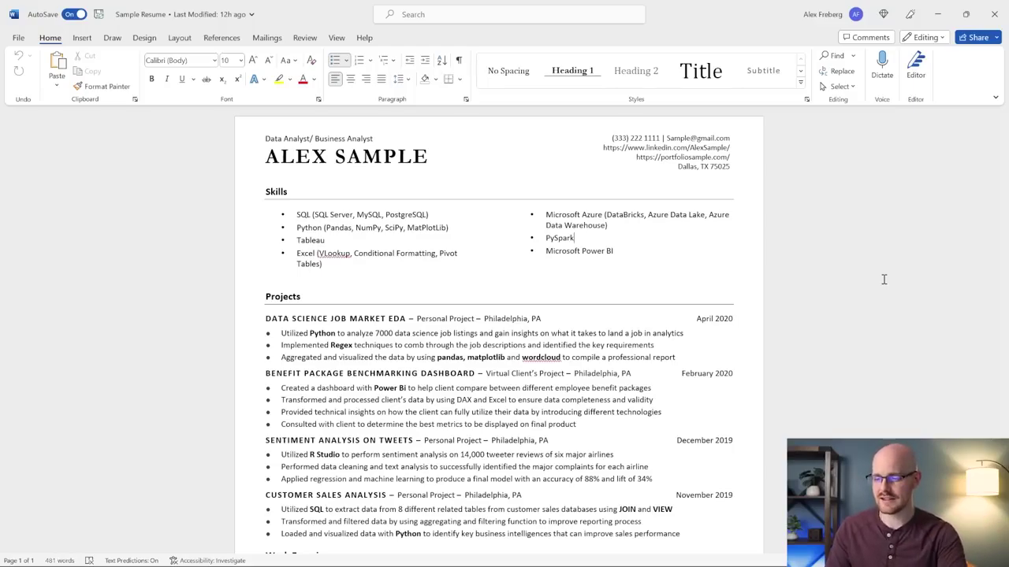
Step: Read through the sample resume from the header and skills down to the education section
scroll(883, 279, "up", 2)
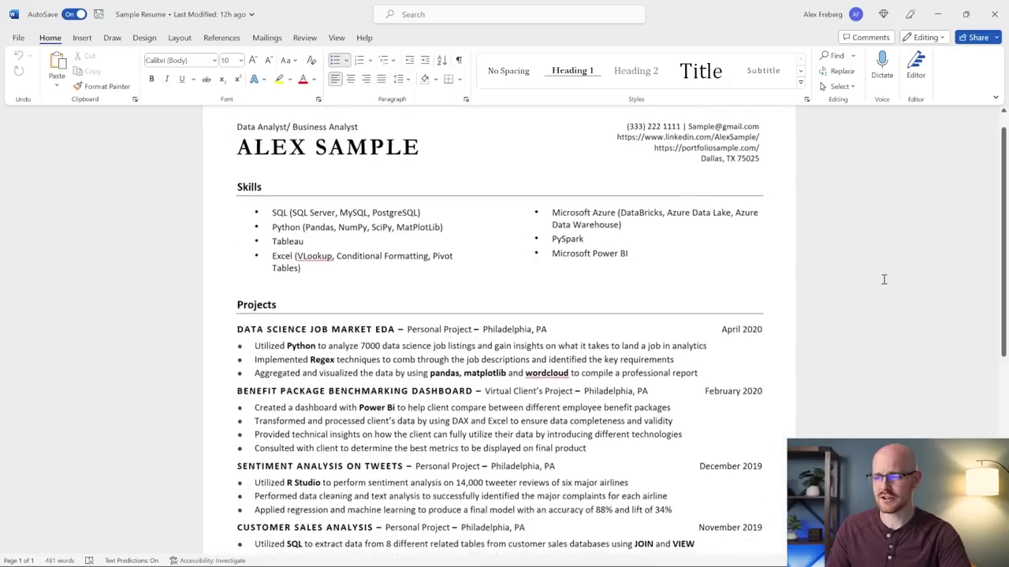
scroll(883, 279, "up", 1)
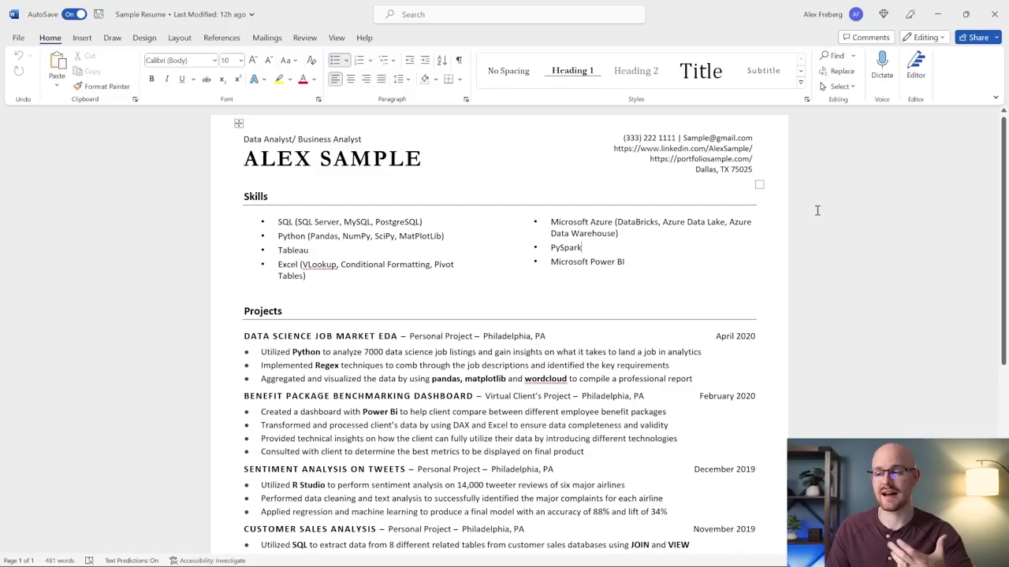
scroll(817, 210, "down", 3)
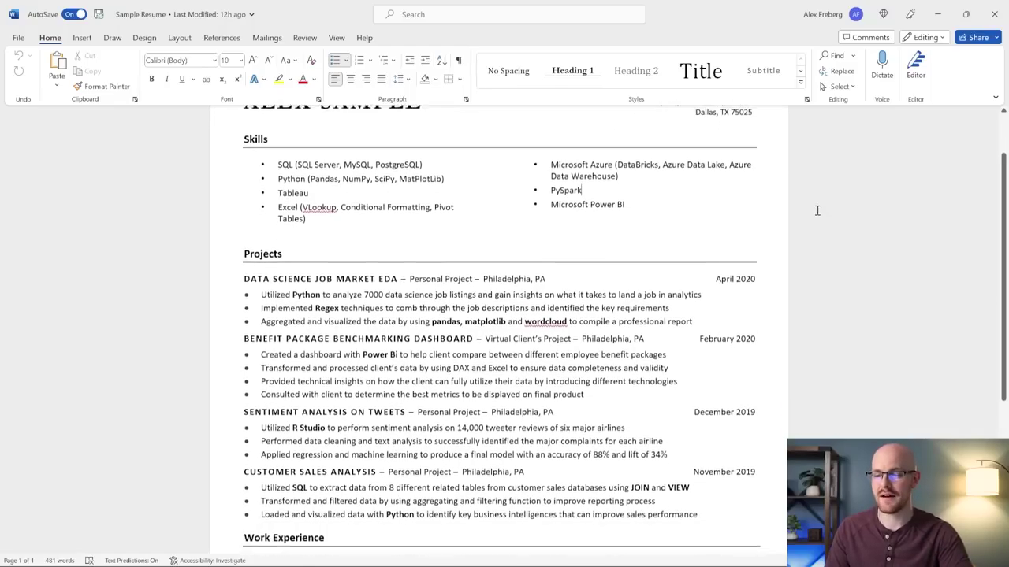
scroll(500, 165, "down", 4)
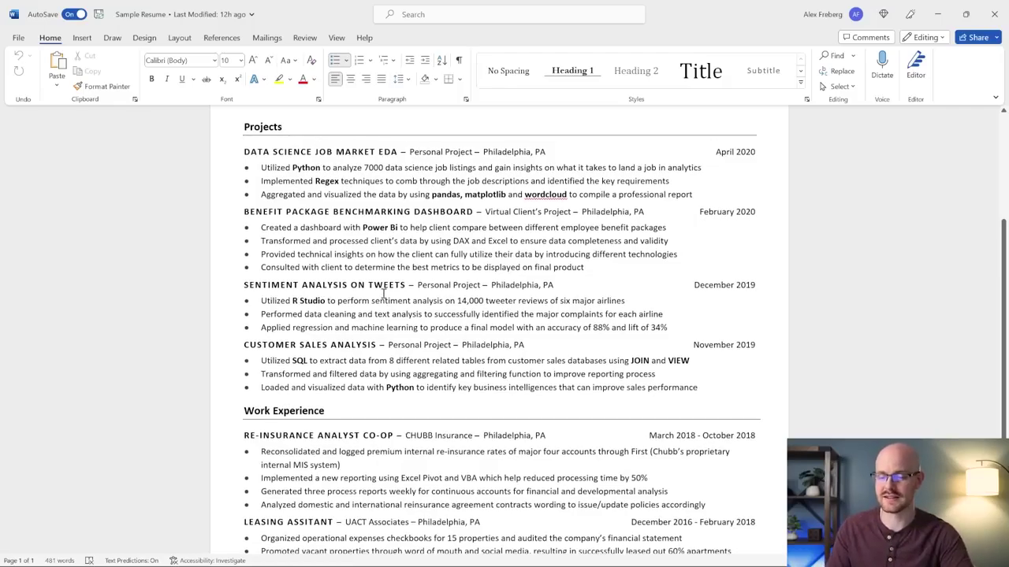
scroll(383, 293, "down", 4)
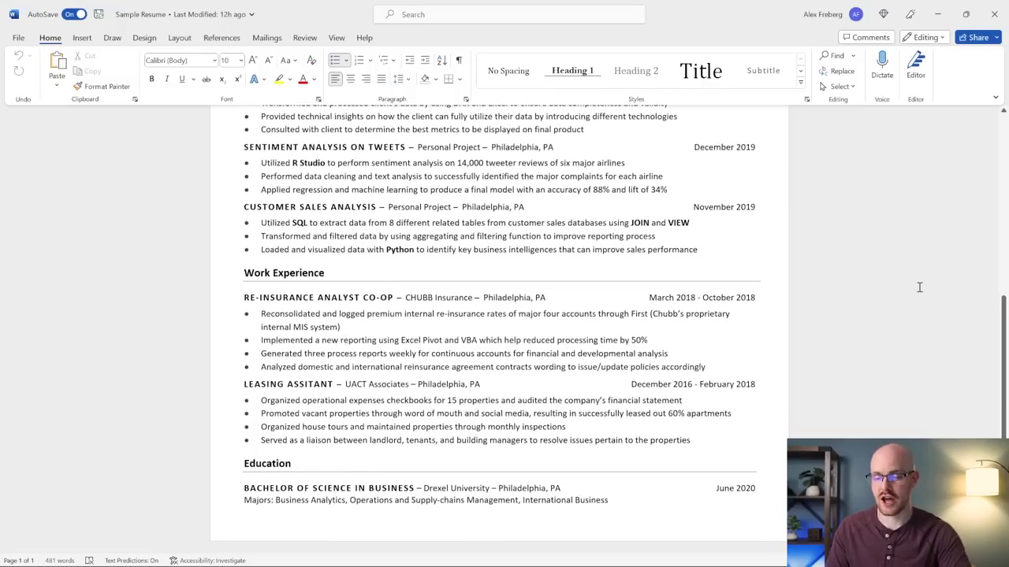
scroll(884, 280, "up", 1)
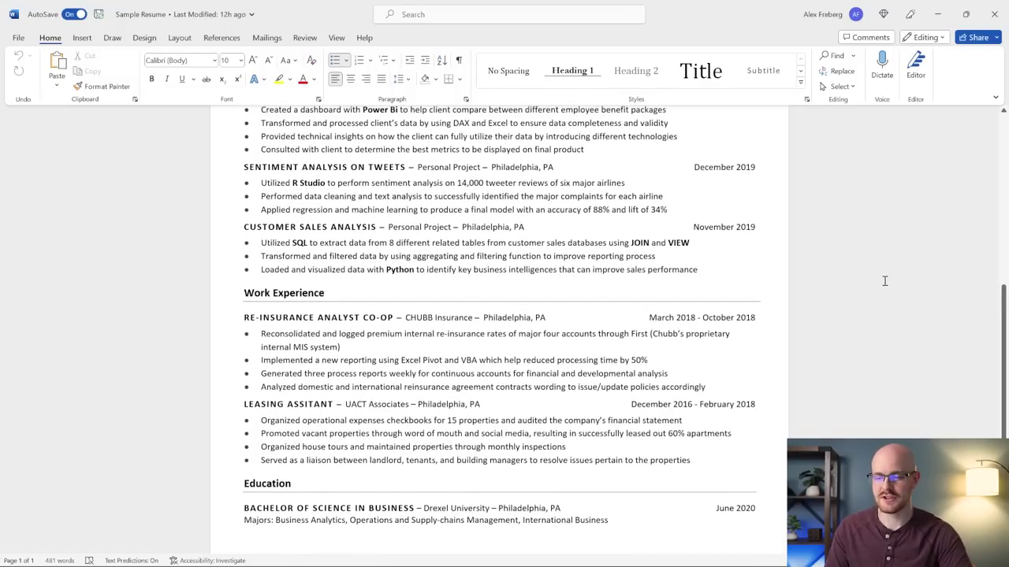
Step: Review the resume's overall one-page layout and the order of its sections at a smaller zoom
scroll(884, 281, "down", 1, "ctrl")
scroll(884, 280, "down", 1, "ctrl")
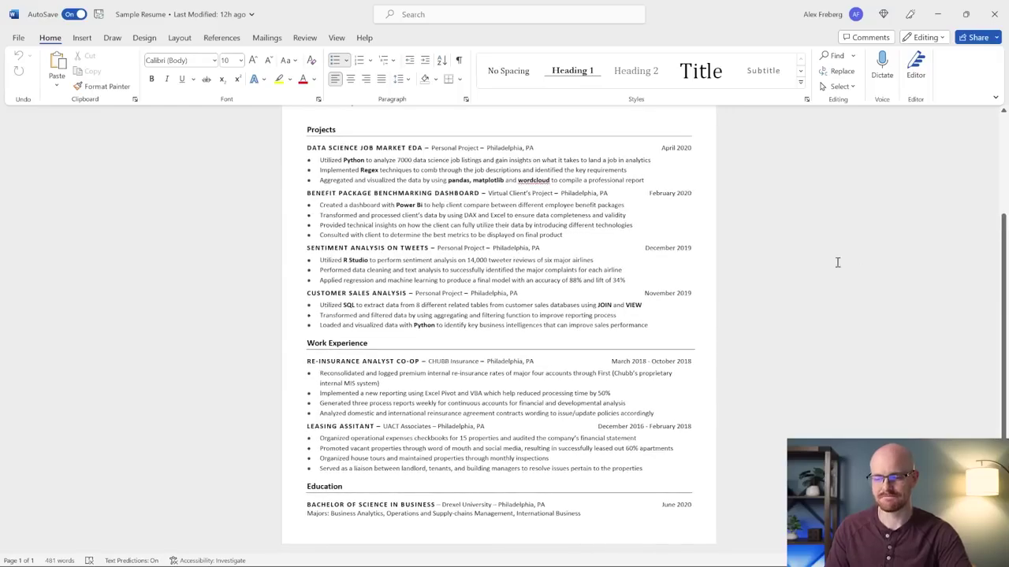
scroll(818, 256, "up", 3)
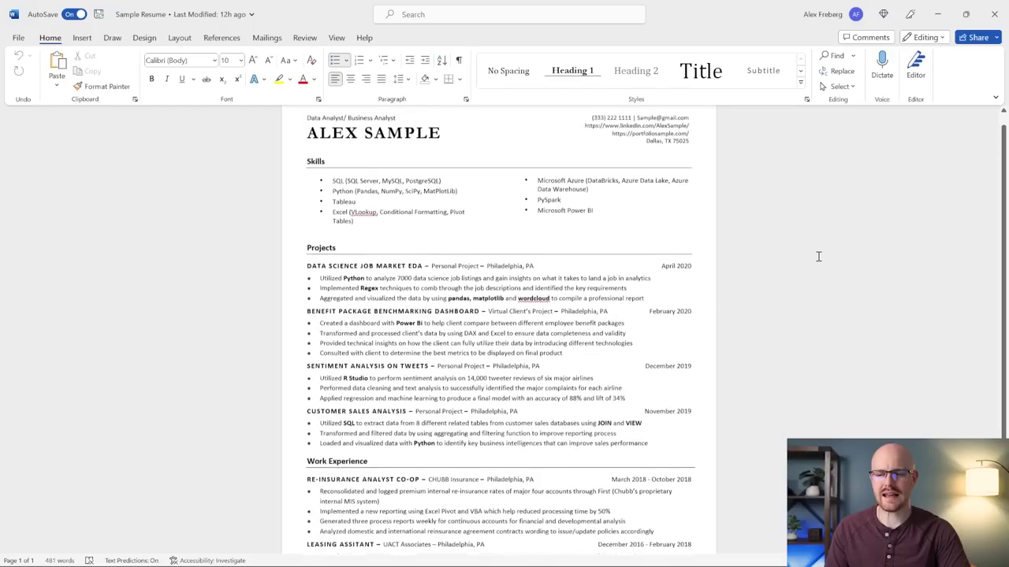
scroll(818, 256, "down", 1)
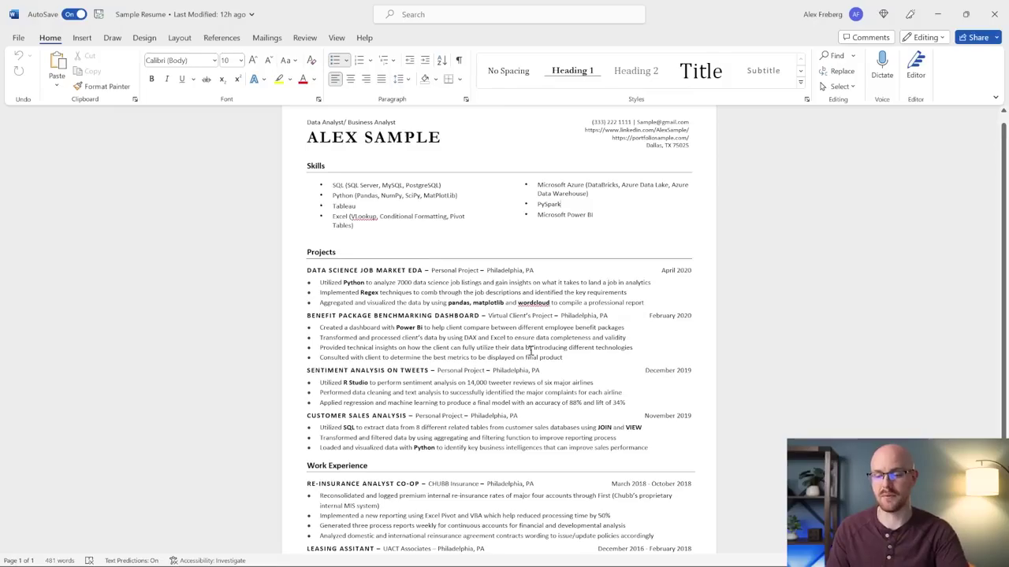
scroll(756, 331, "down", 1)
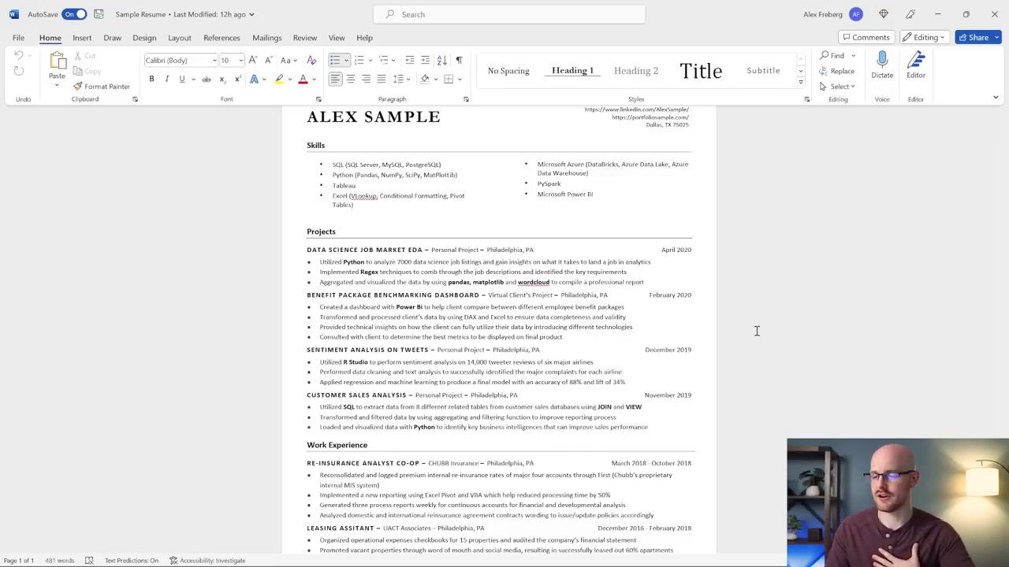
scroll(756, 331, "up", 1)
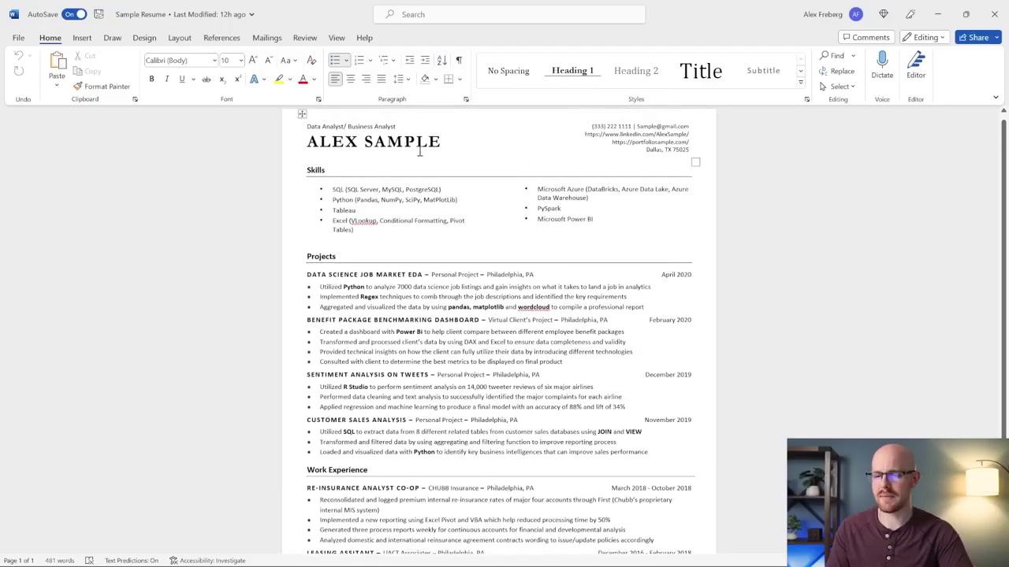
scroll(425, 205, "down", 3)
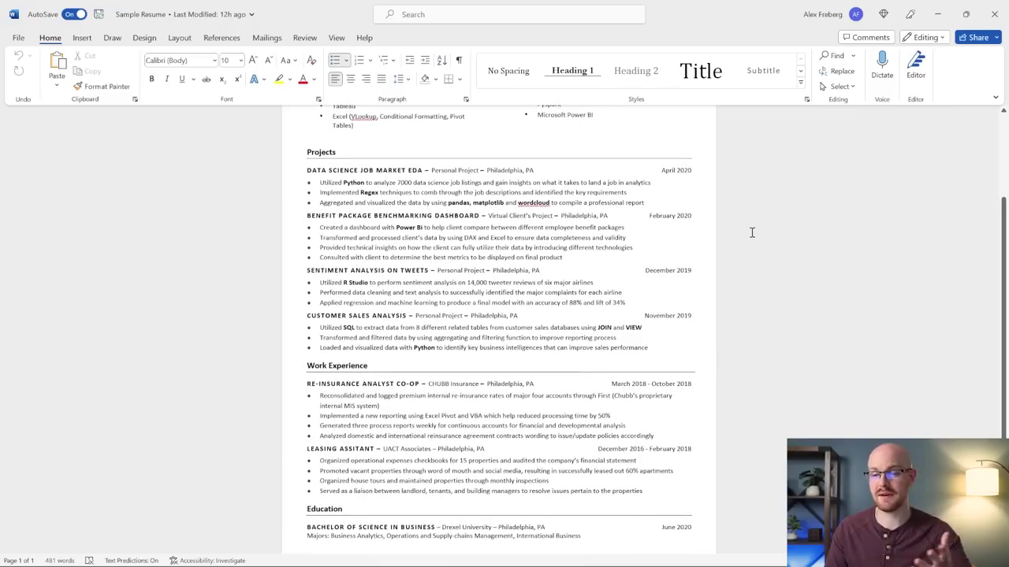
scroll(752, 233, "up", 1)
scroll(752, 232, "up", 2)
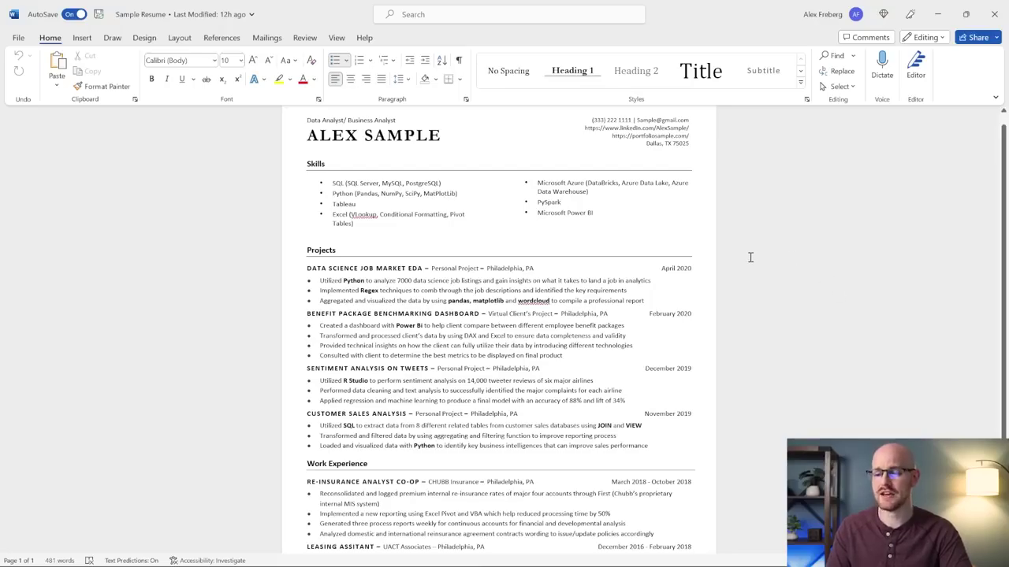
scroll(750, 258, "down", 3)
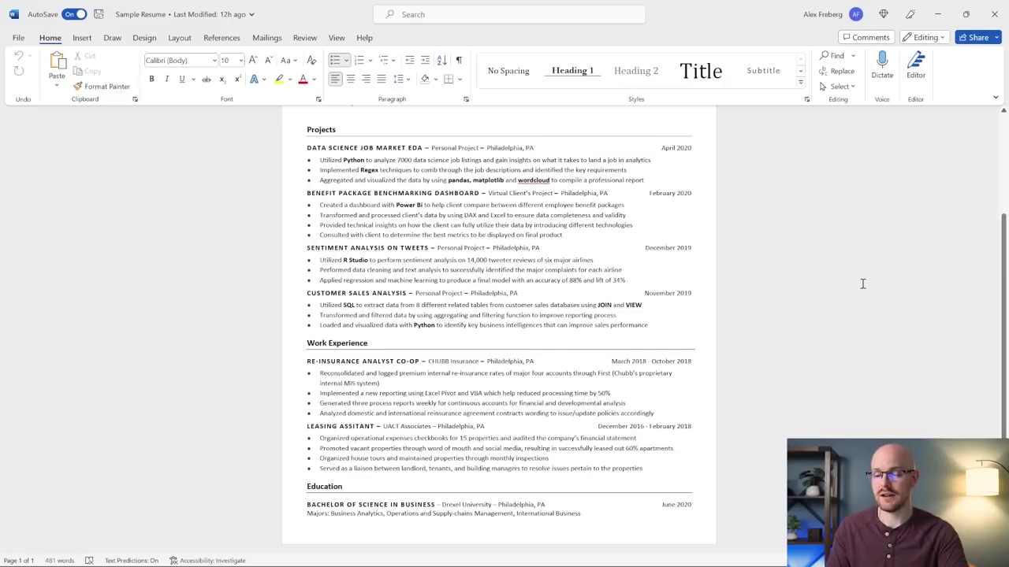
scroll(724, 261, "up", 3)
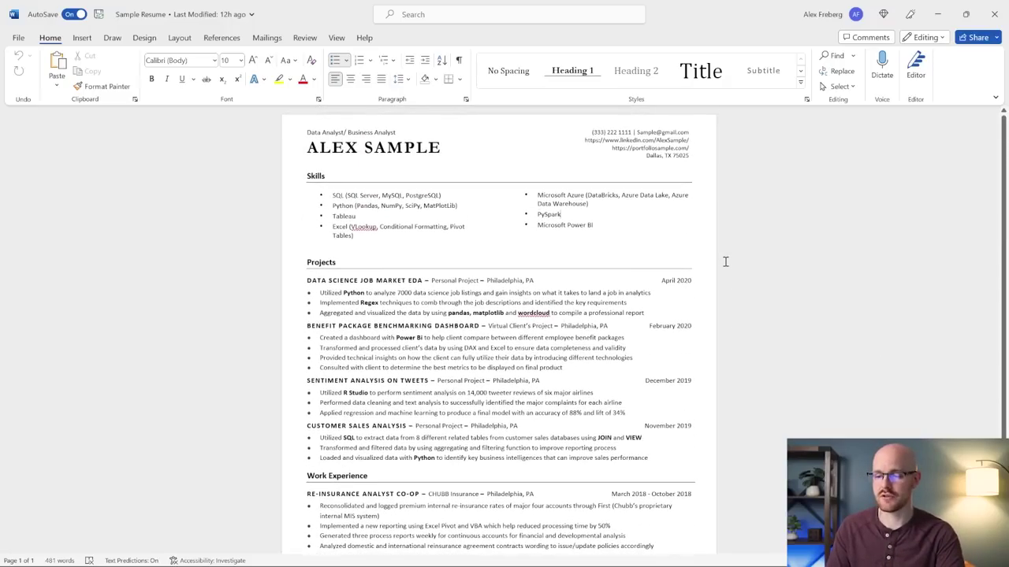
Step: Examine the resume's contact block up close, selecting the portfolio link and the location line
scroll(725, 261, "up", 9)
scroll(725, 262, "up", 1)
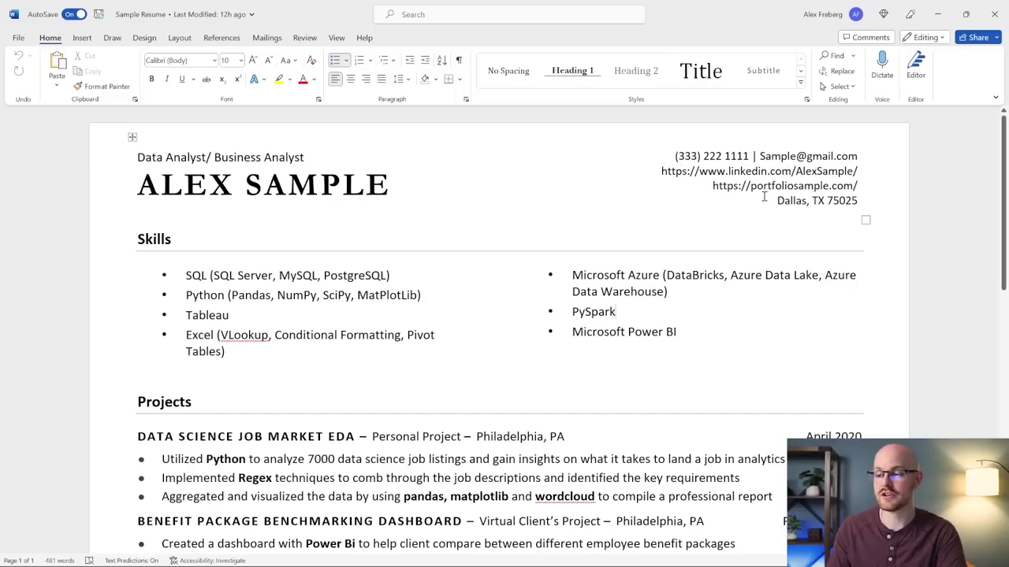
left_click_drag(713, 186, 859, 193)
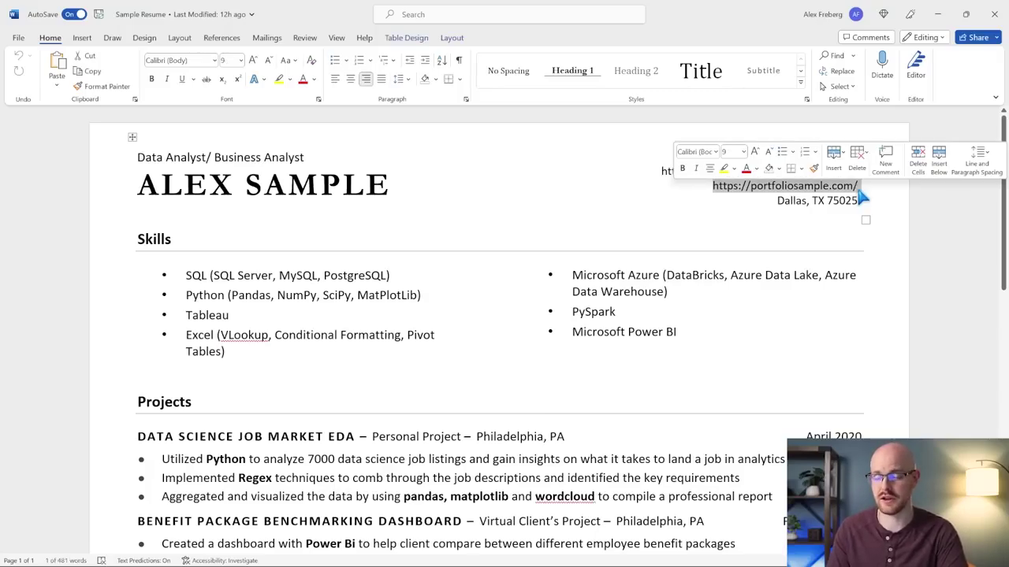
left_click_drag(777, 200, 859, 207)
left_click(929, 241)
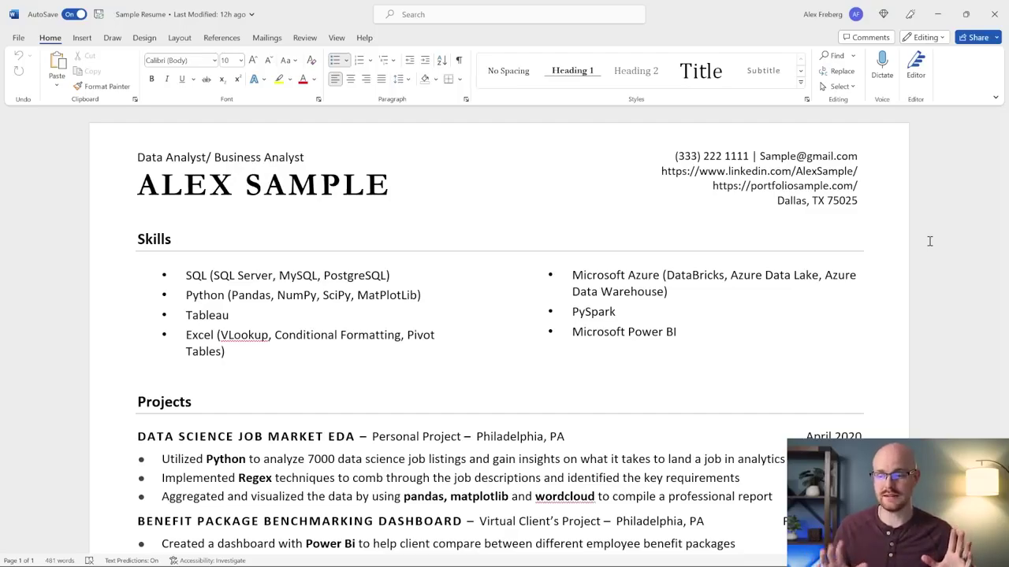
left_click_drag(712, 186, 859, 188)
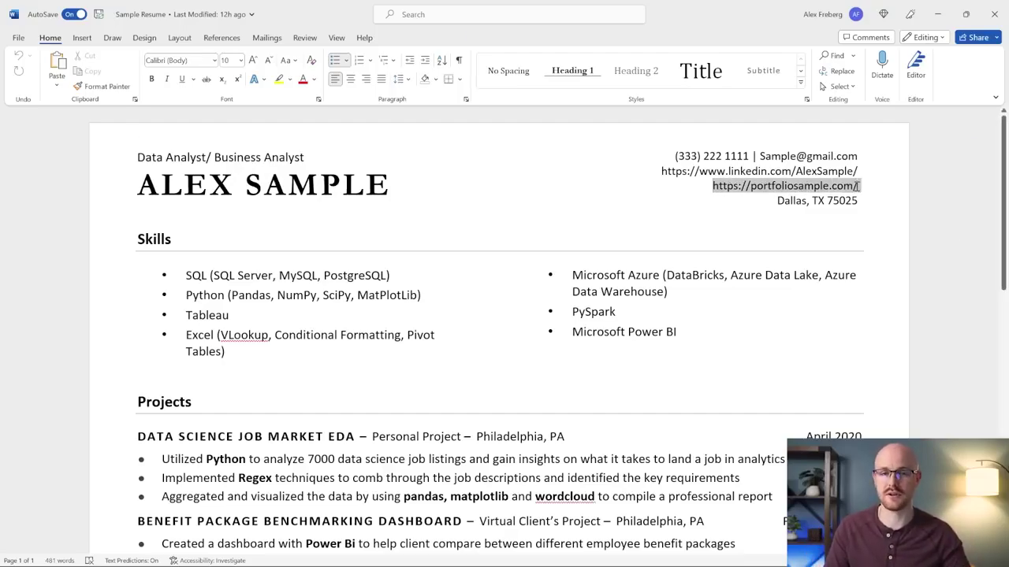
left_click(950, 224)
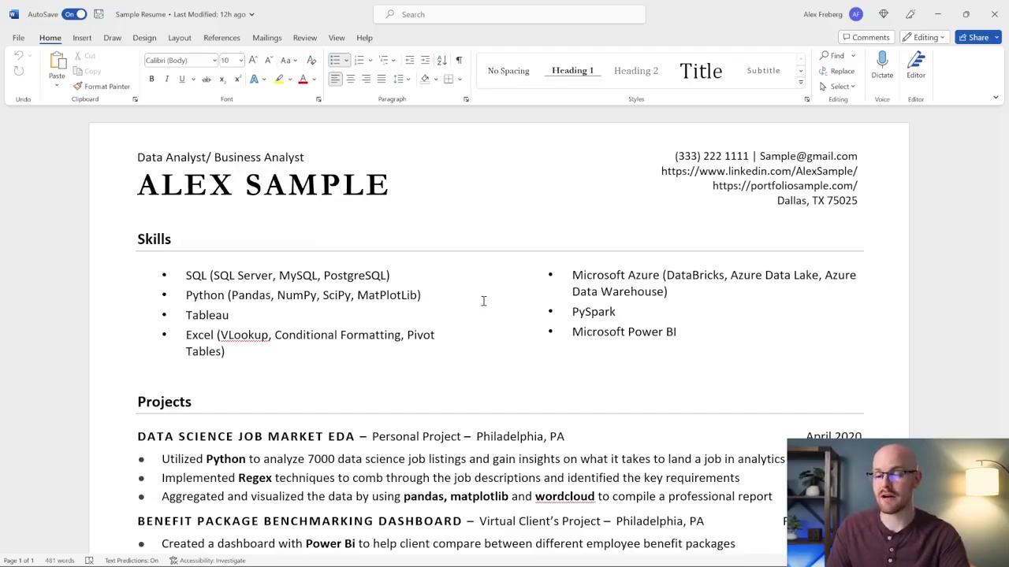
Step: Examine the SQL and Python skill entries, selecting SQL, its listed database systems SQL Server, MySQL and PostgreSQL, and the Pandas library
double_click(199, 277)
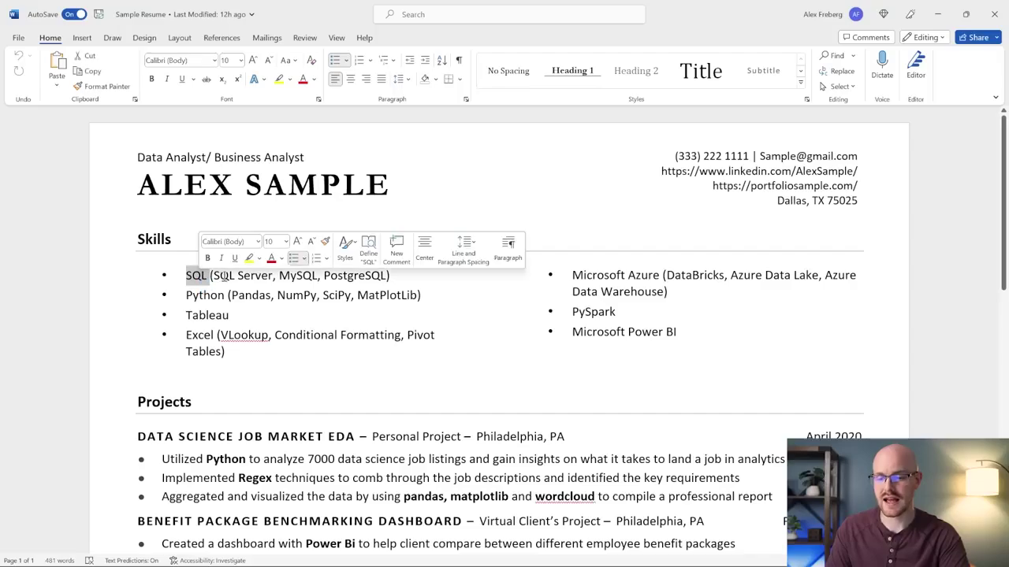
left_click_drag(214, 277, 386, 282)
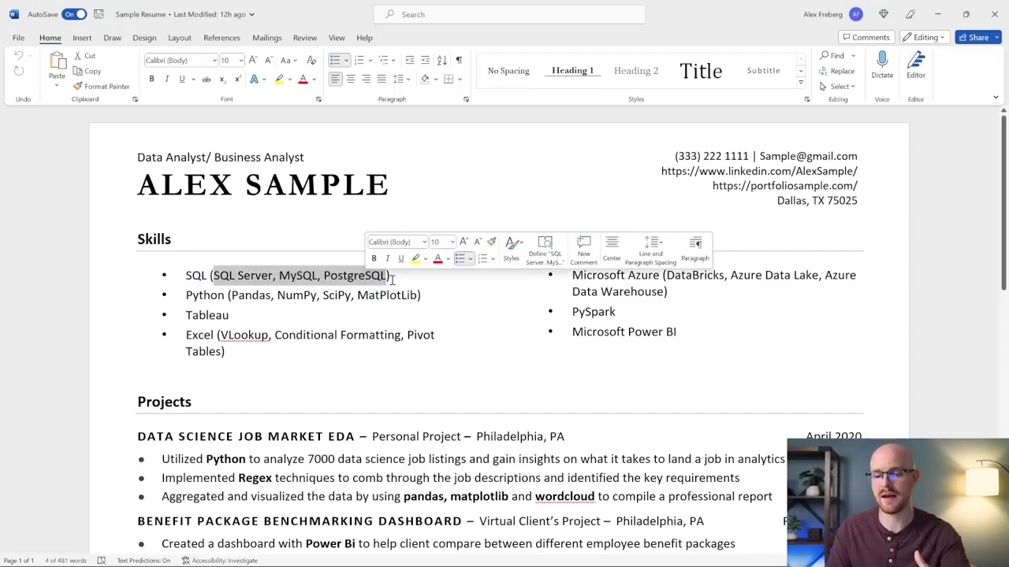
left_click(389, 278)
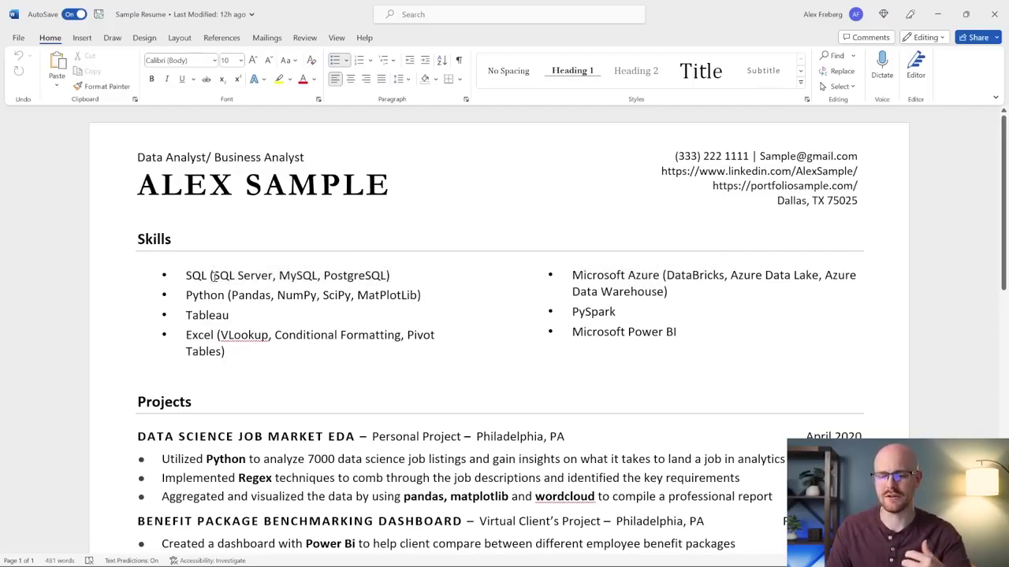
left_click_drag(211, 275, 275, 276)
double_click(296, 276)
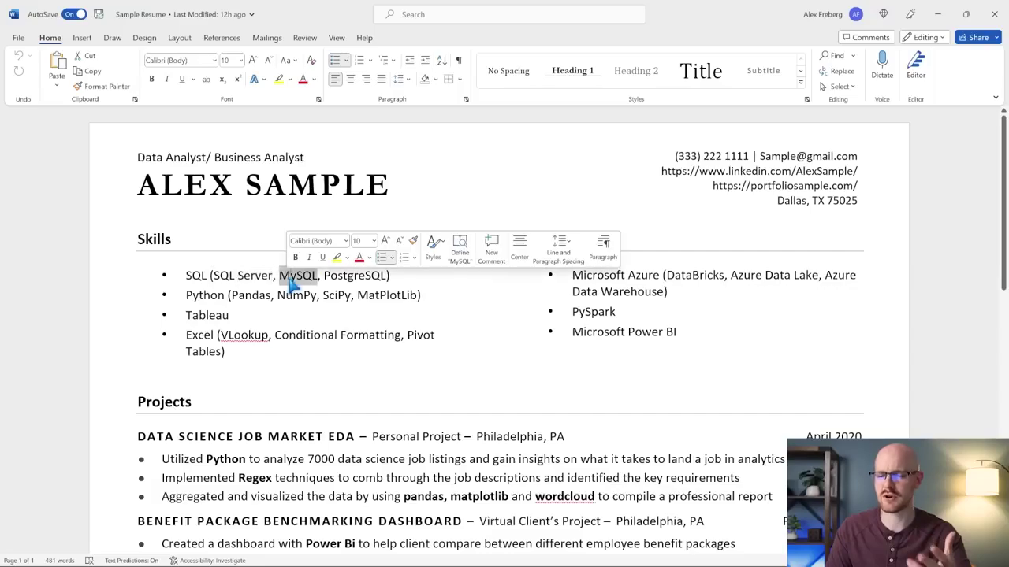
double_click(354, 276)
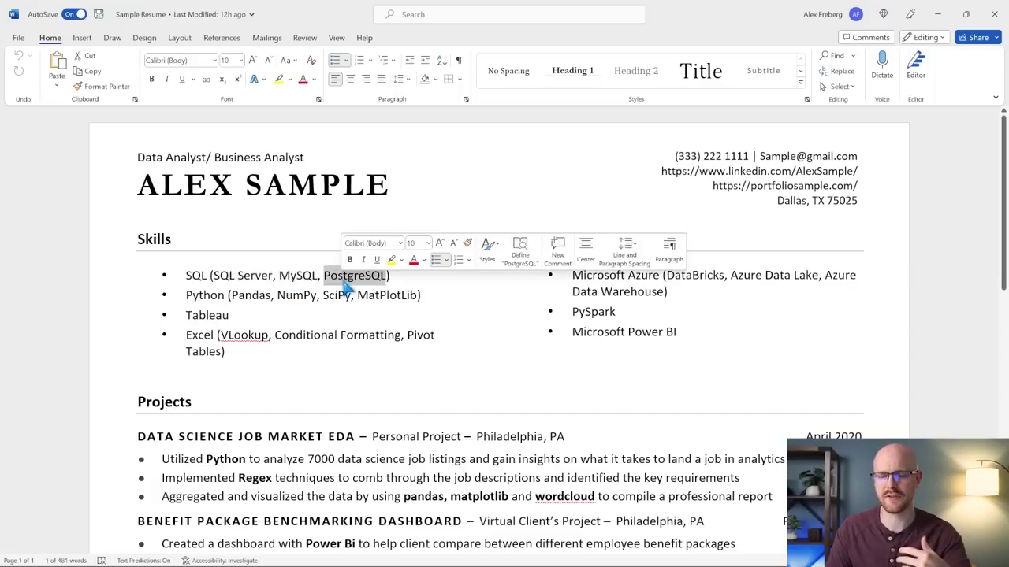
left_click(400, 278)
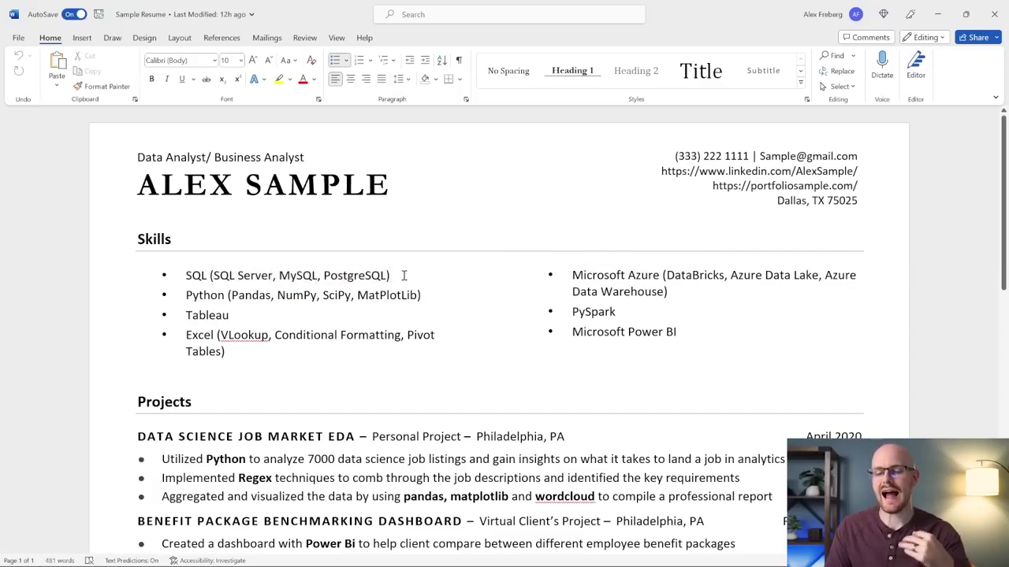
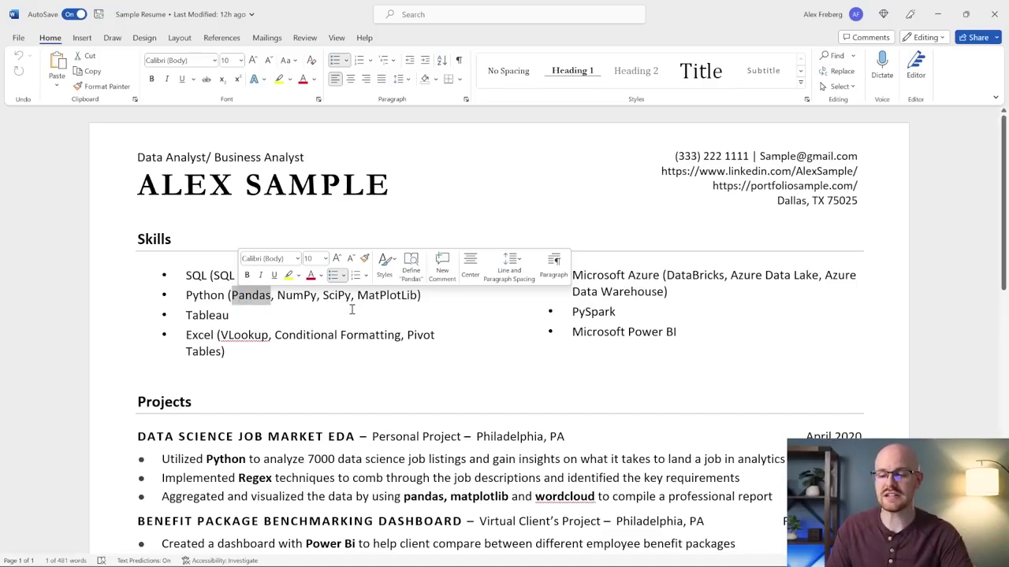
left_click(235, 293)
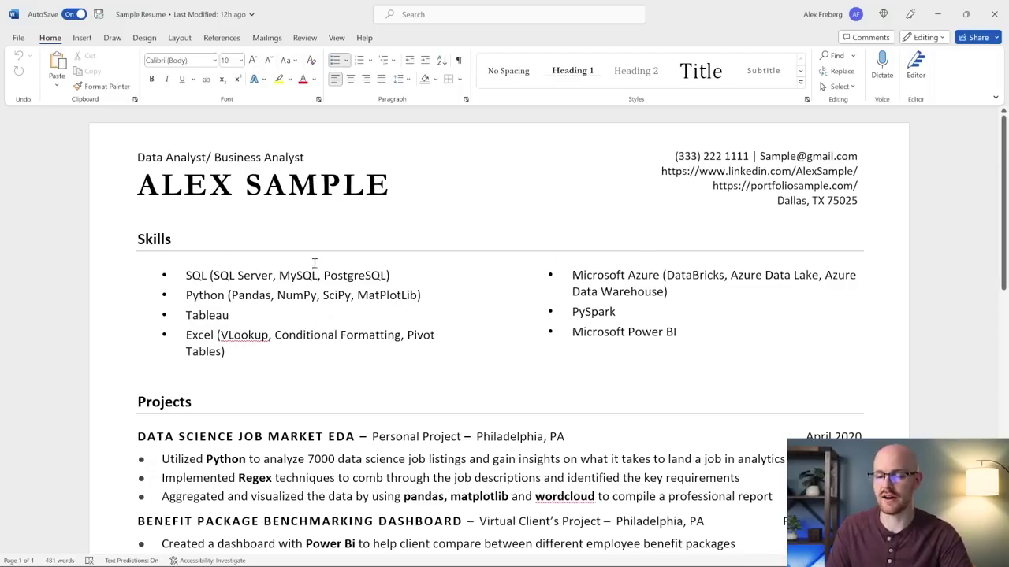
Step: Switch to the Sample Resume 2 document and bring its three-column Skills section into view
key("alt+Tab")
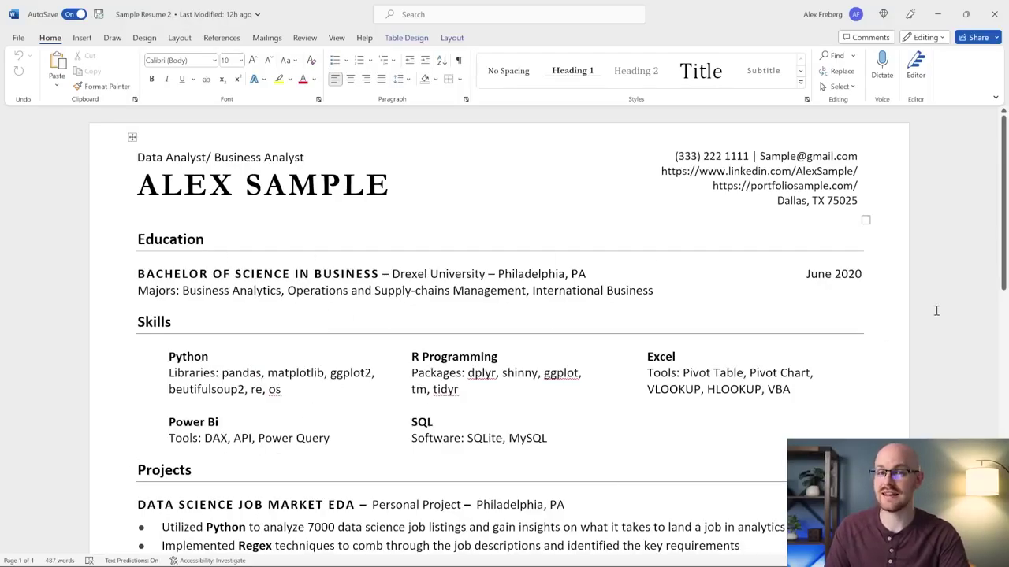
scroll(936, 310, "down", 2)
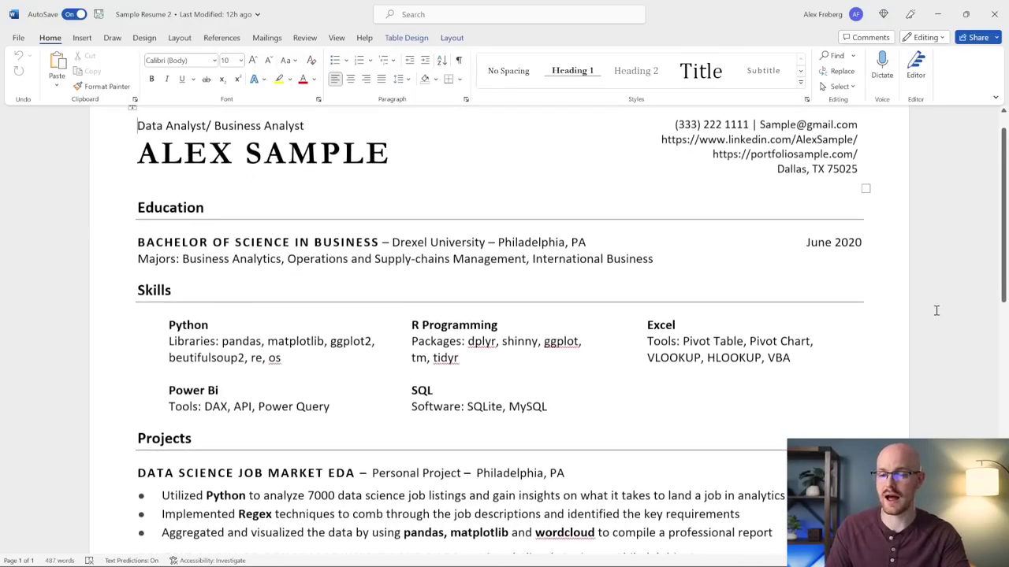
scroll(936, 310, "up", 1)
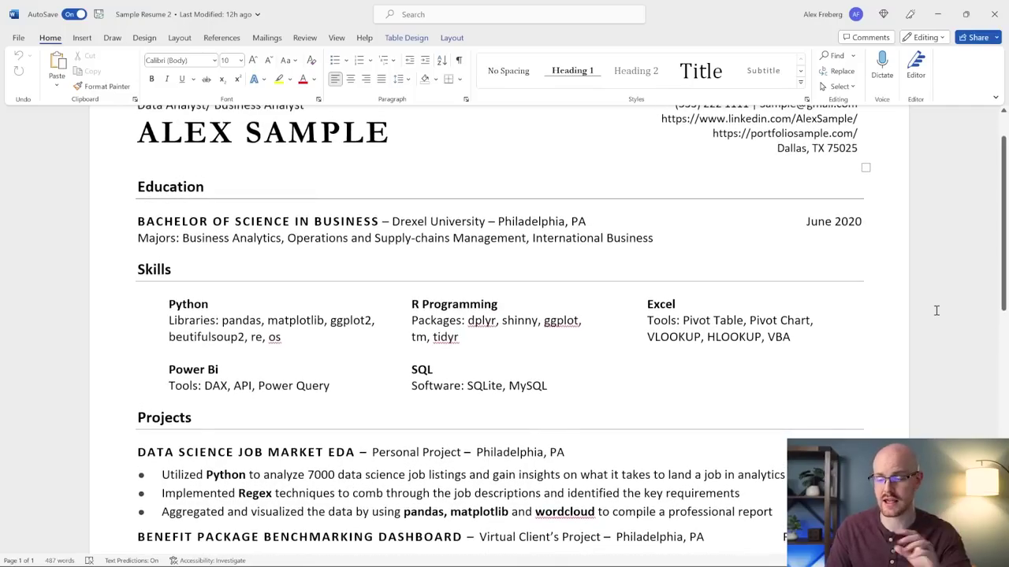
scroll(936, 310, "down", 3)
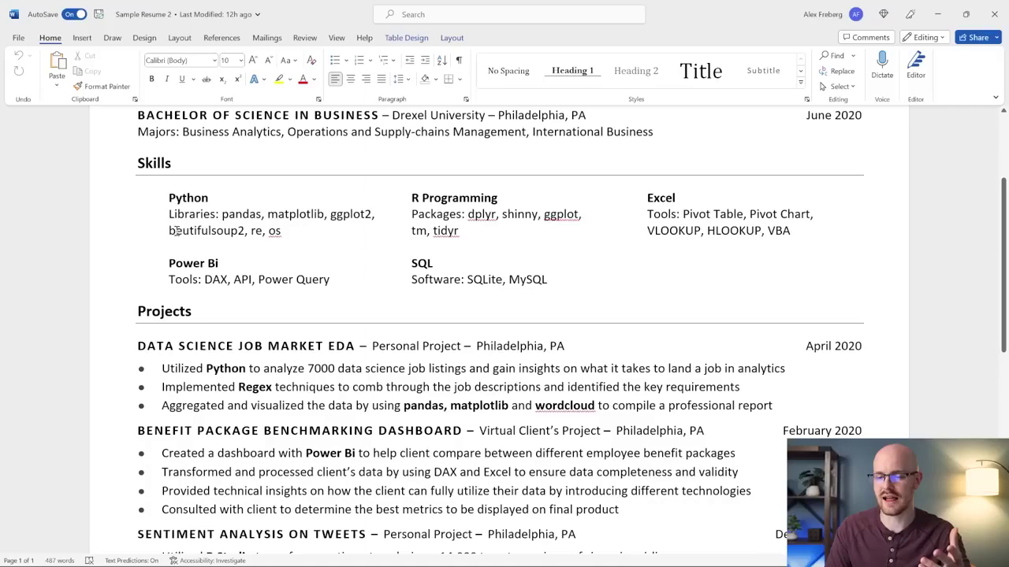
Step: Add an empty line below the SQL software list in the Skills section
left_click(575, 280)
key("Return")
key("BackSpace")
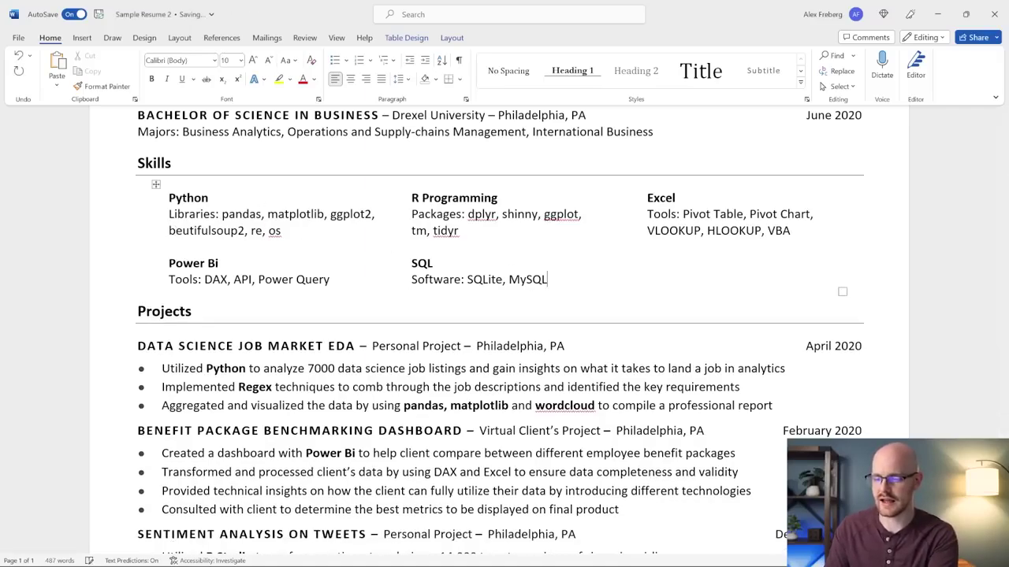
key("Return")
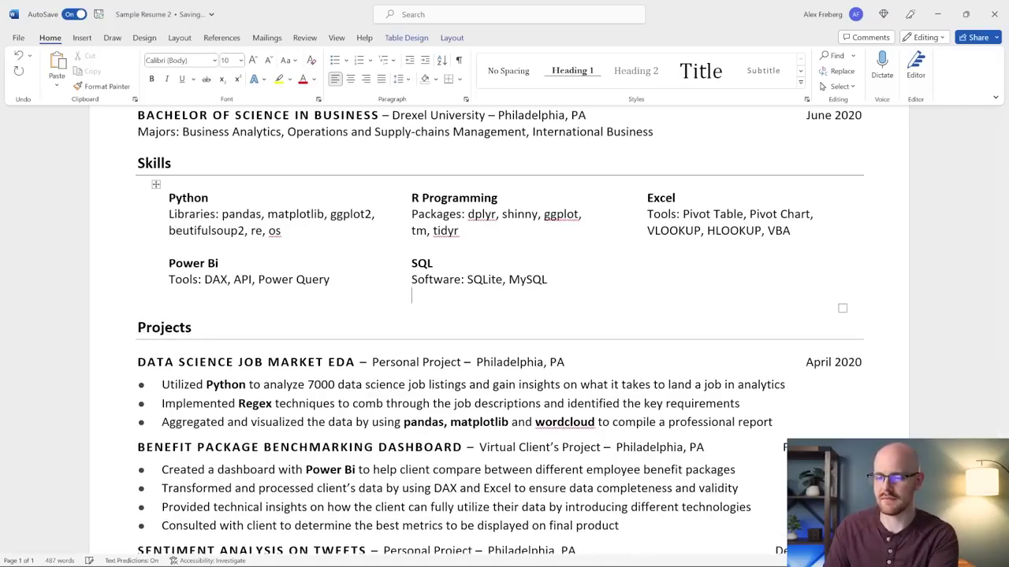
Step: Add the line "Python: Used to manipuilate data in pandas...." below the Power Bi tools, separated by an empty line
left_click(331, 280)
key("Return")
key("Return")
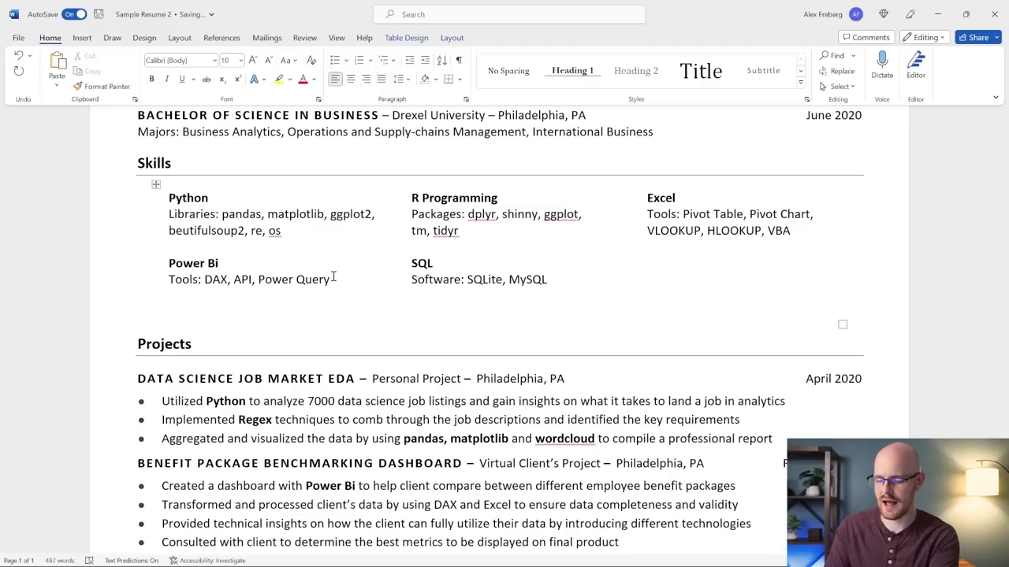
type("Python")
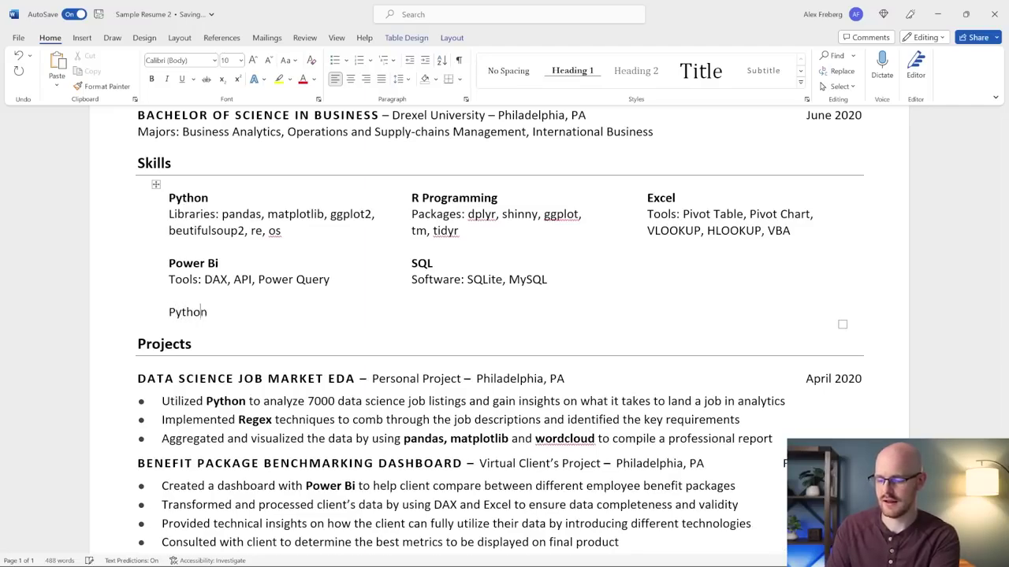
type(":")
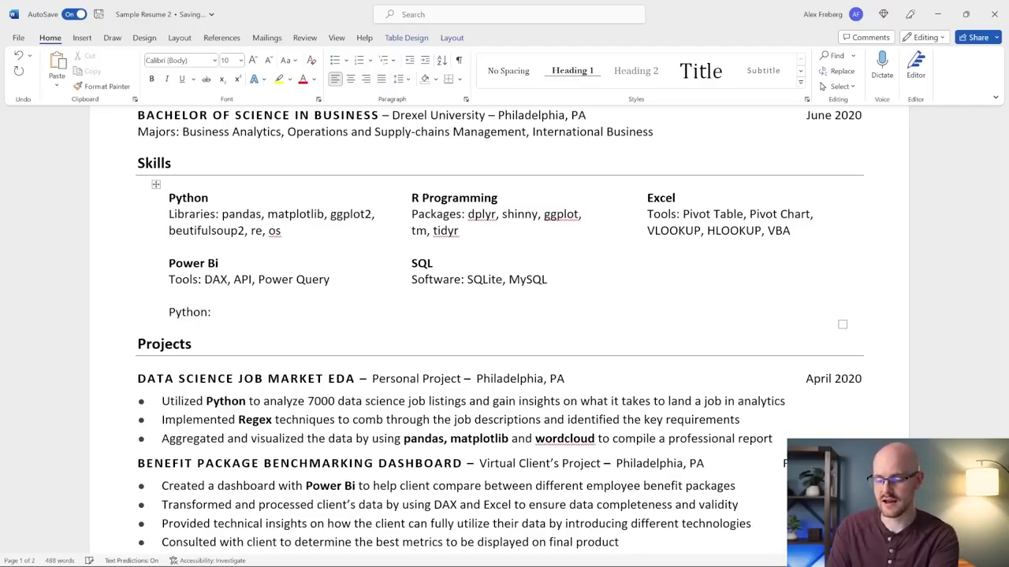
type(" Used to ")
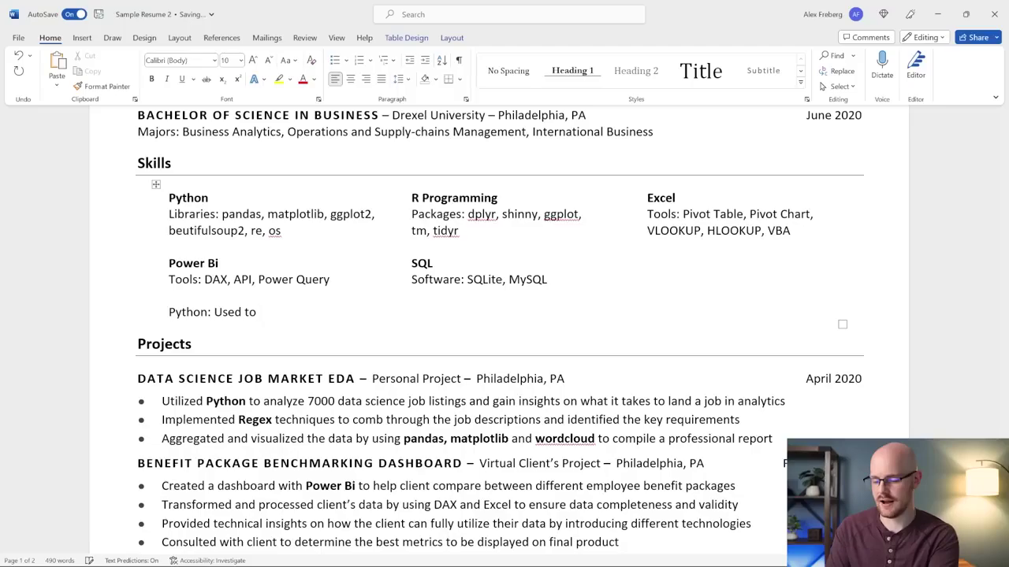
type("manipul")
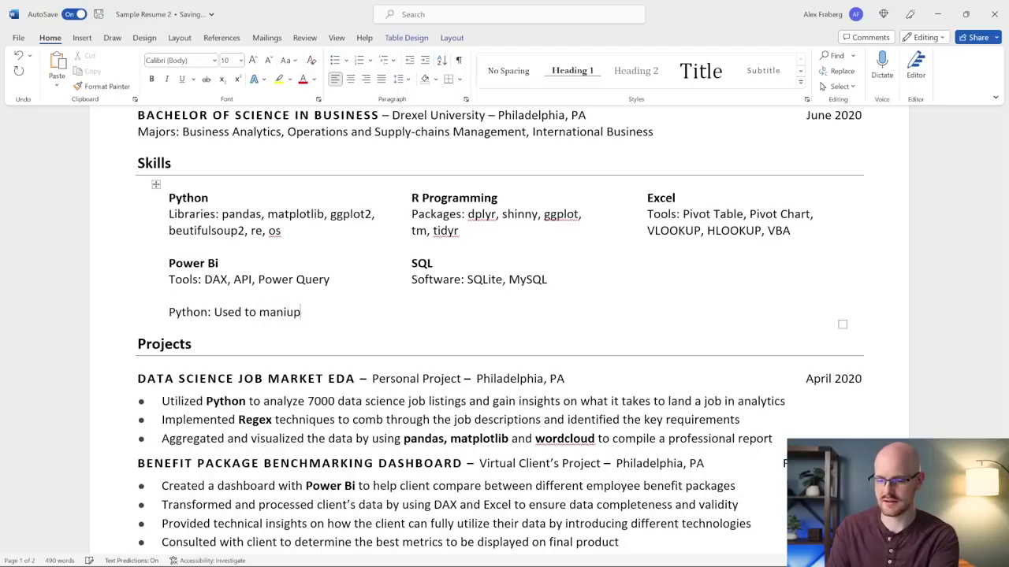
key("BackSpace")
key("BackSpace")
key("BackSpace")
type("puilate ")
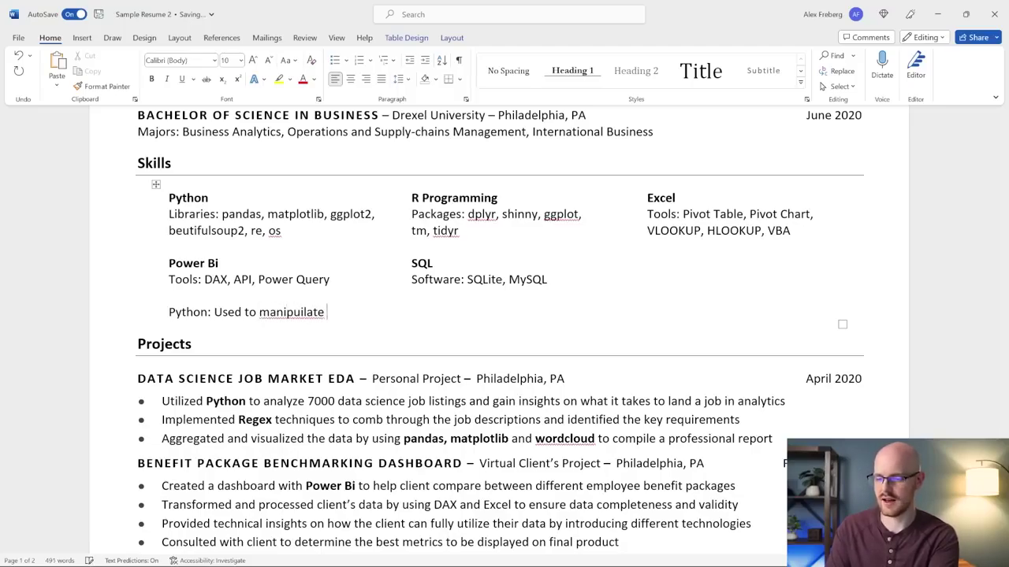
type("data in pandas....")
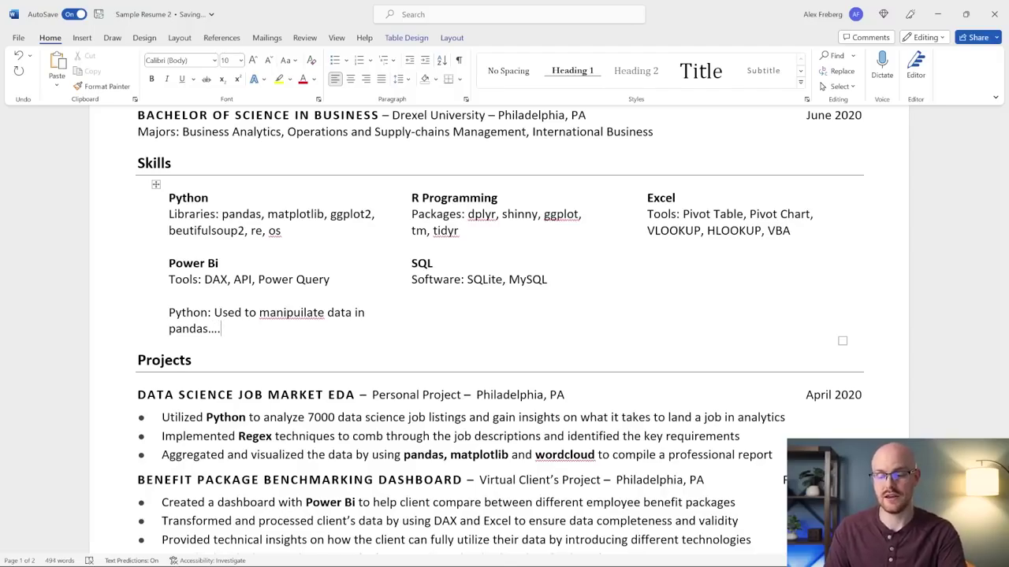
Step: Delete the Python description line below the Power Bi tools
left_click_drag(243, 329, 168, 312)
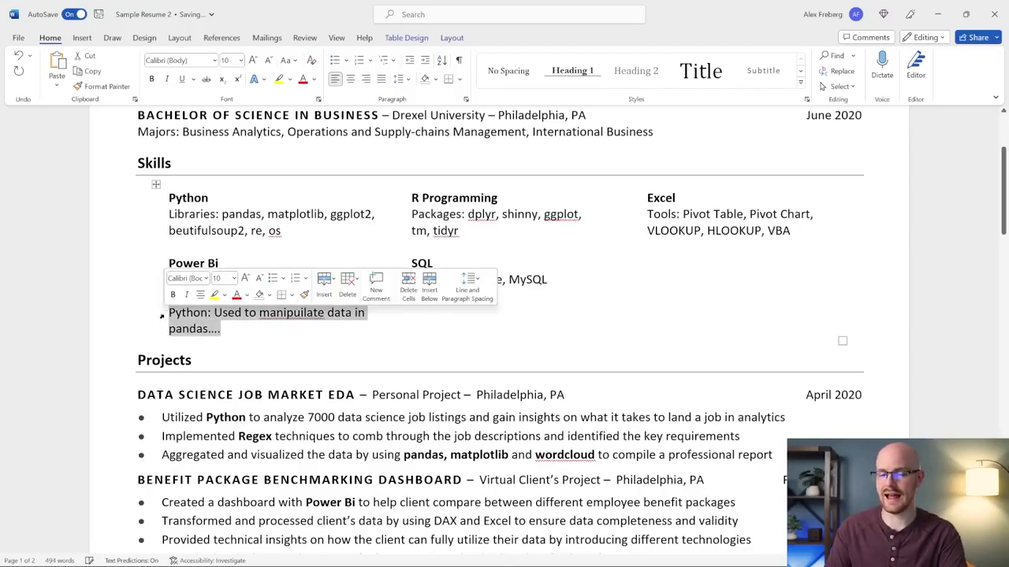
key("BackSpace")
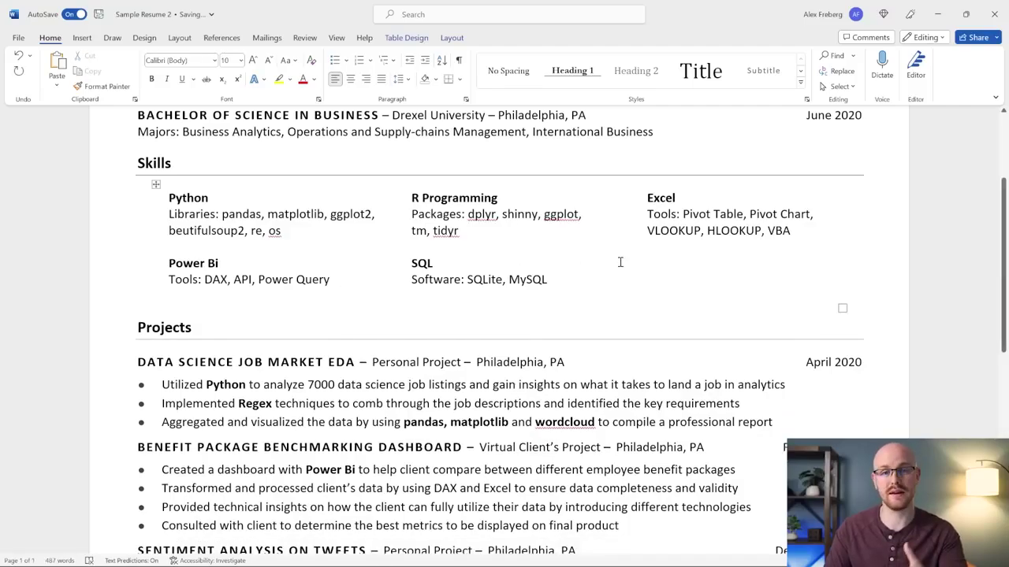
Step: Return to the Sample Resume document, dismiss the automatic saving notice and bring its Skills section into view
left_click(938, 14)
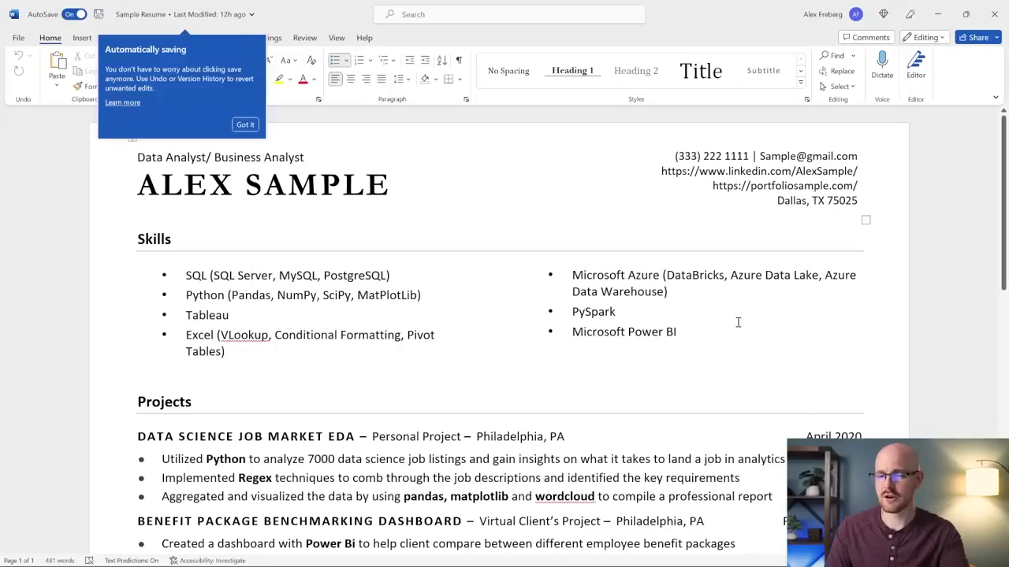
left_click(245, 125)
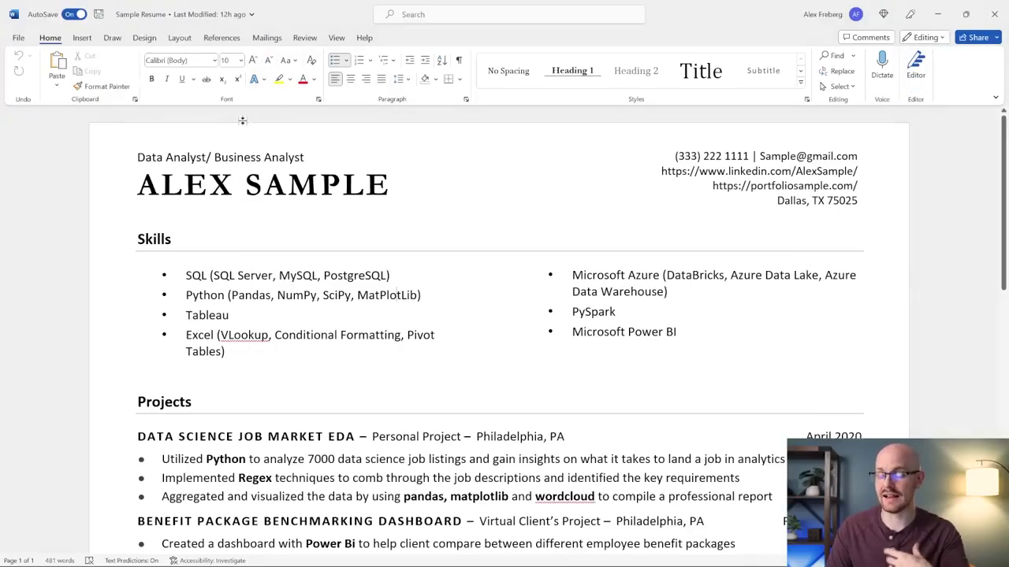
scroll(610, 257, "down", 3)
scroll(610, 256, "up", 2)
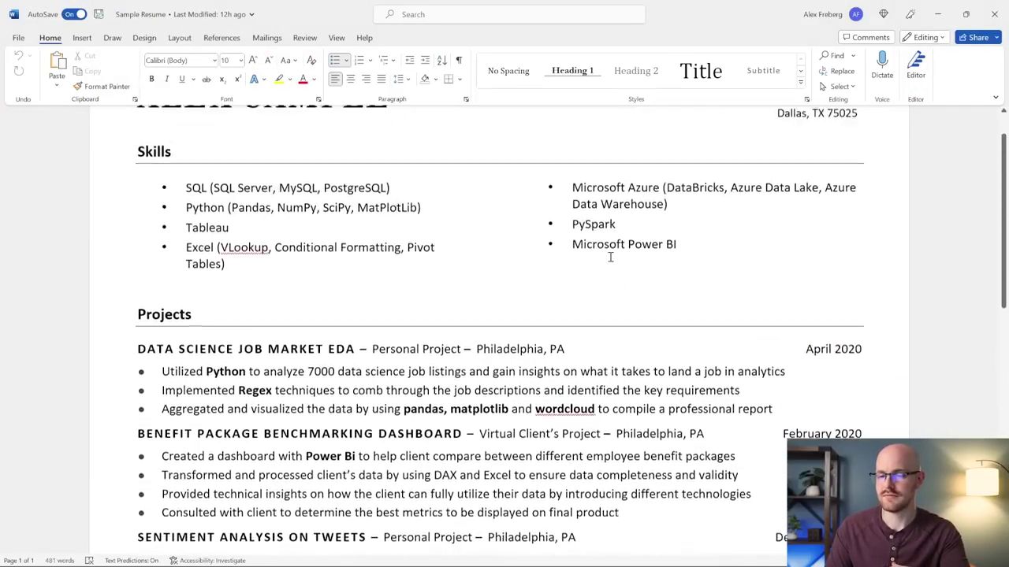
Step: Examine the Data Science Job Market EDA project, selecting its title, its first two bullets and the words "Utilized Python"
scroll(608, 256, "down", 5)
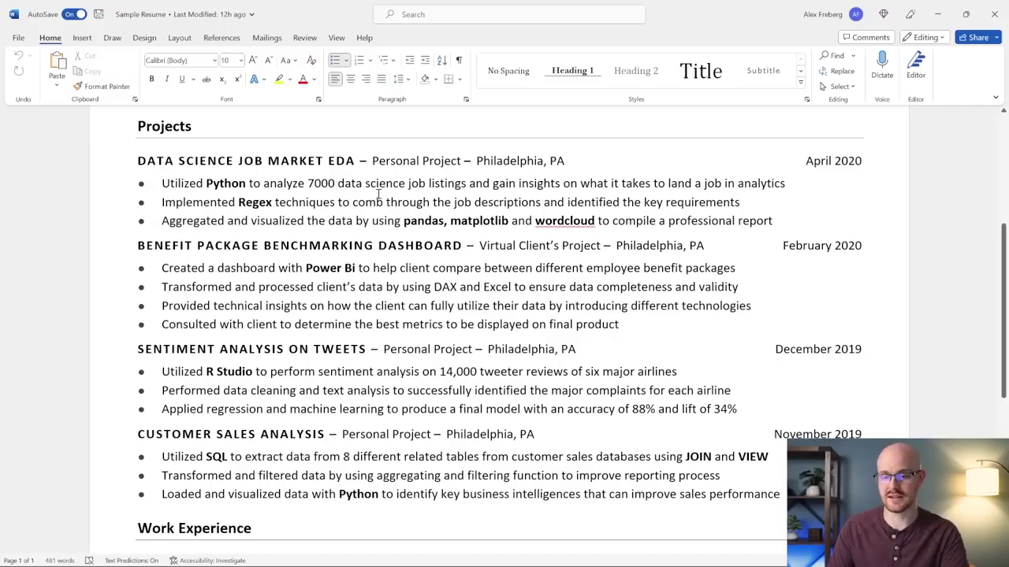
left_click_drag(136, 161, 351, 164)
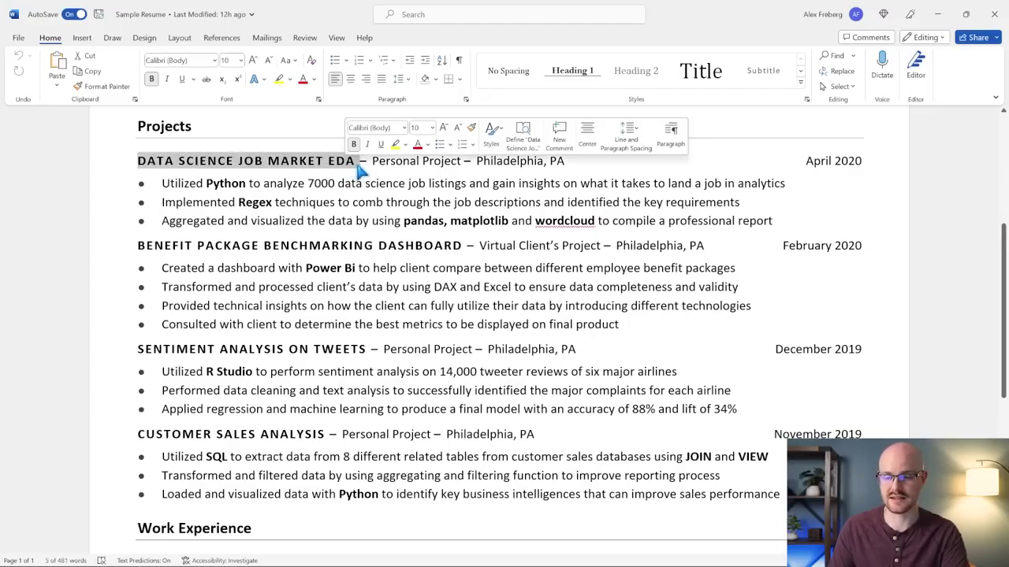
left_click(349, 162)
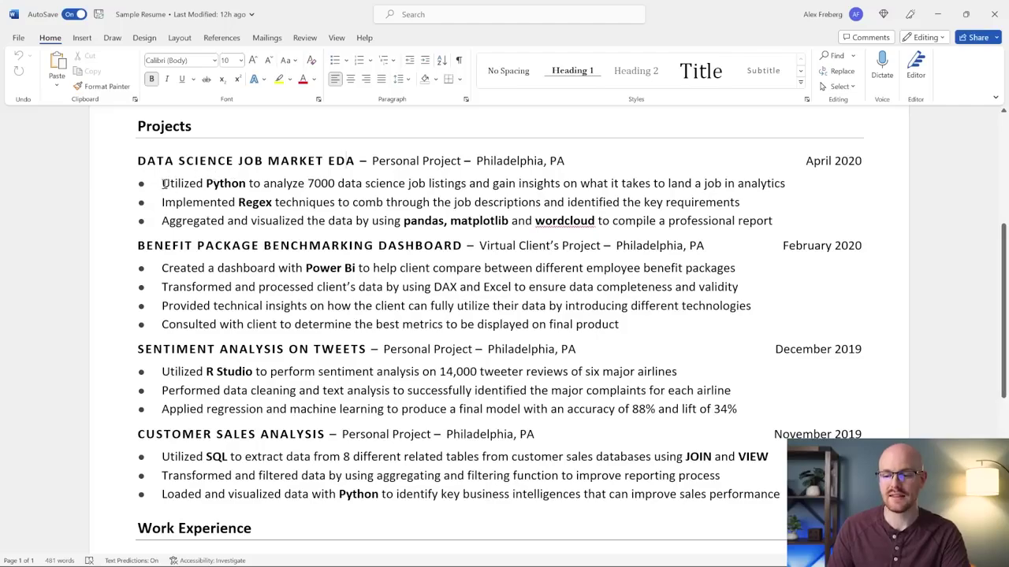
left_click_drag(162, 183, 622, 205)
left_click(659, 206)
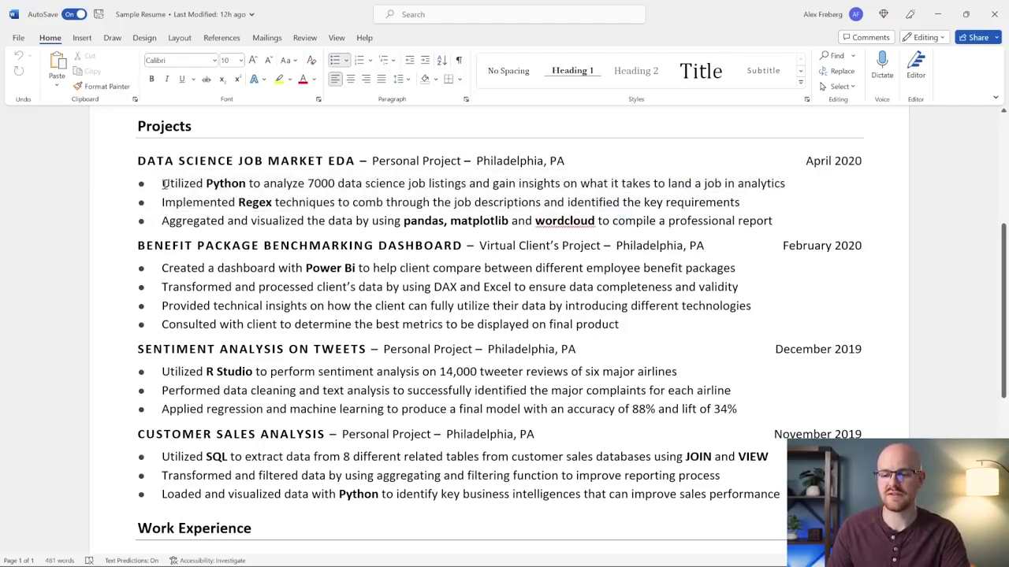
left_click_drag(168, 185, 246, 186)
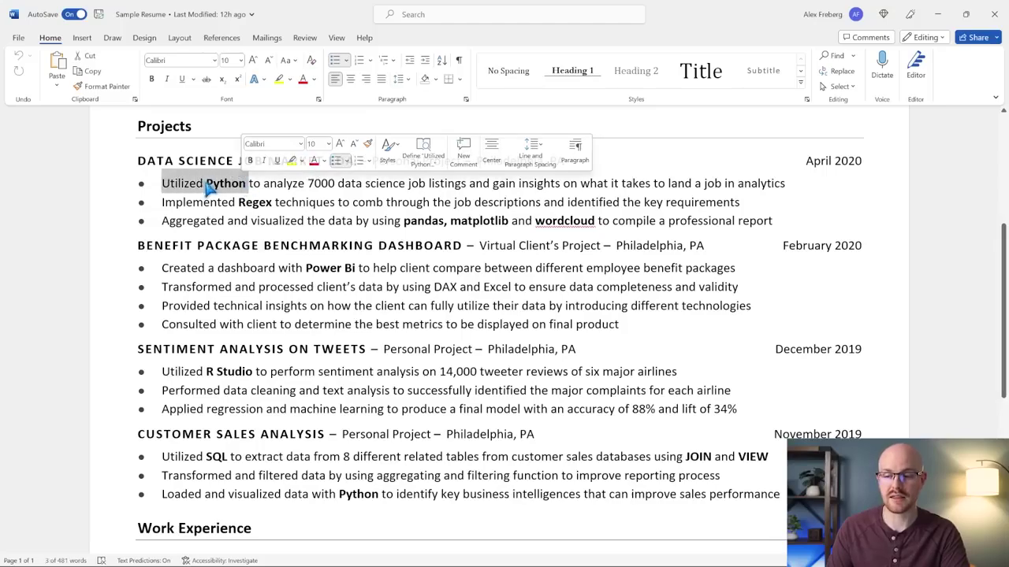
left_click(204, 185)
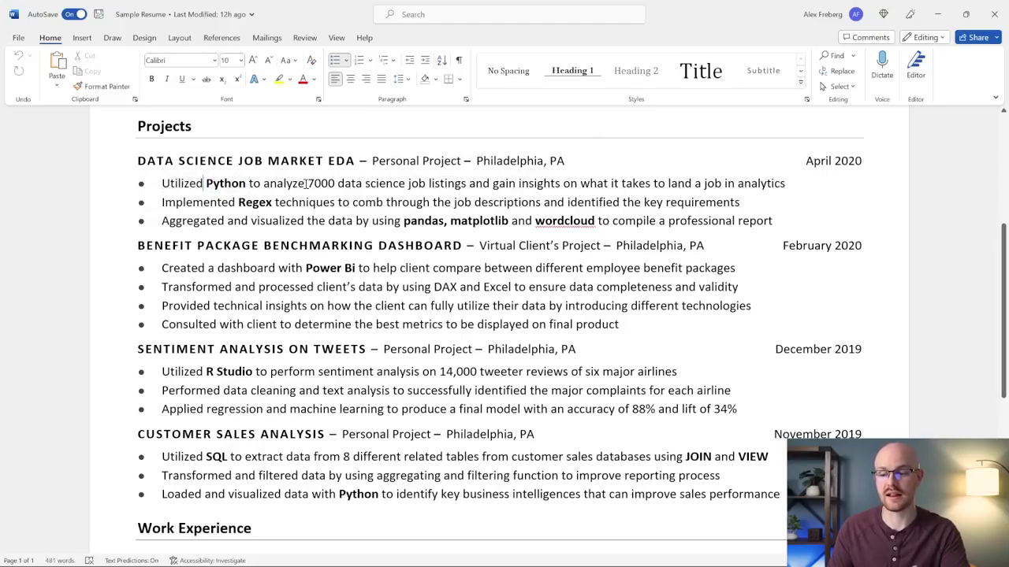
Step: Examine the tools named in the Data Science Job Market EDA bullets, selecting Regex, pandas, matplotlib and wordcloud in turn
double_click(253, 202)
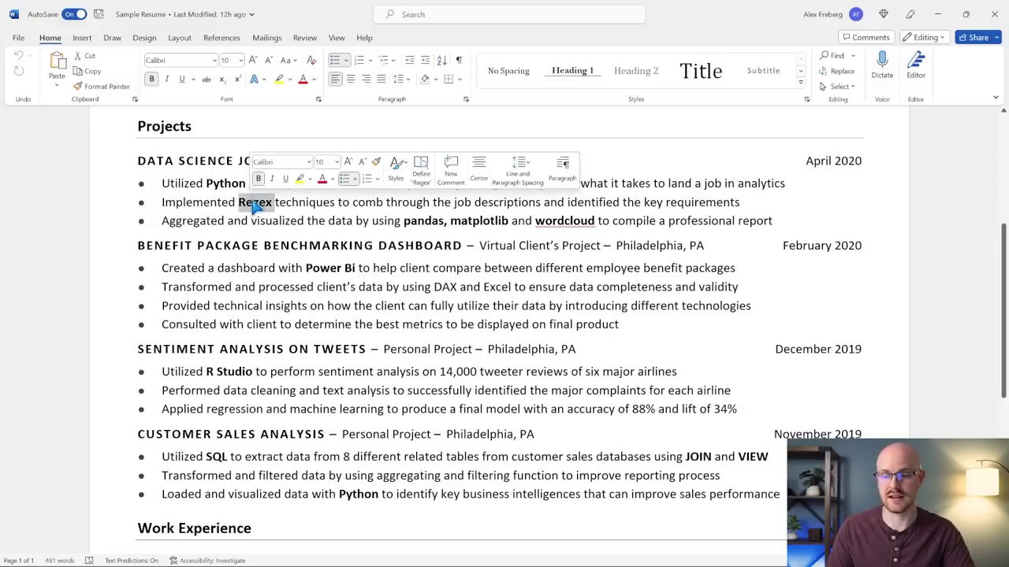
double_click(423, 220)
double_click(478, 221)
double_click(541, 223)
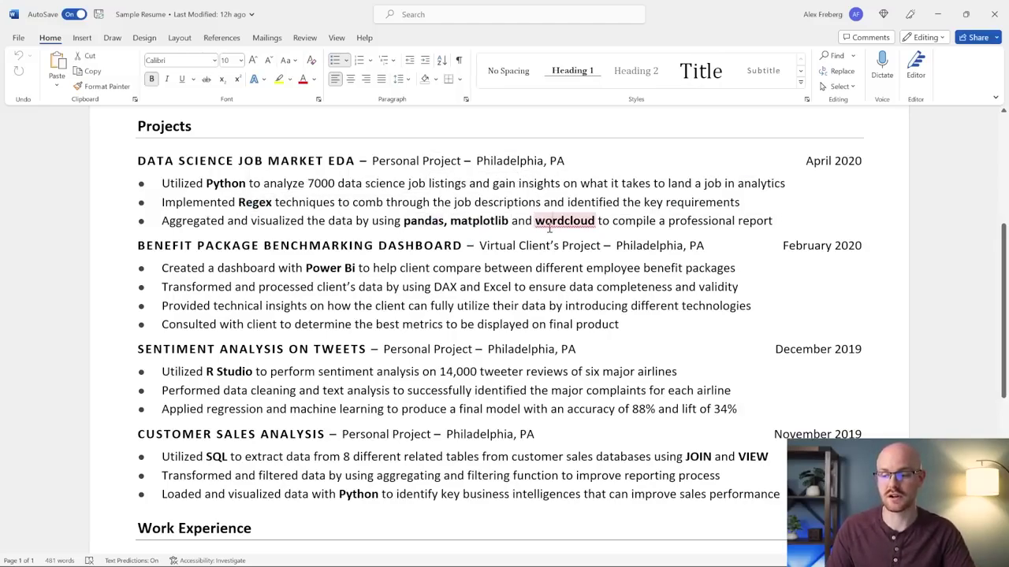
left_click(781, 238)
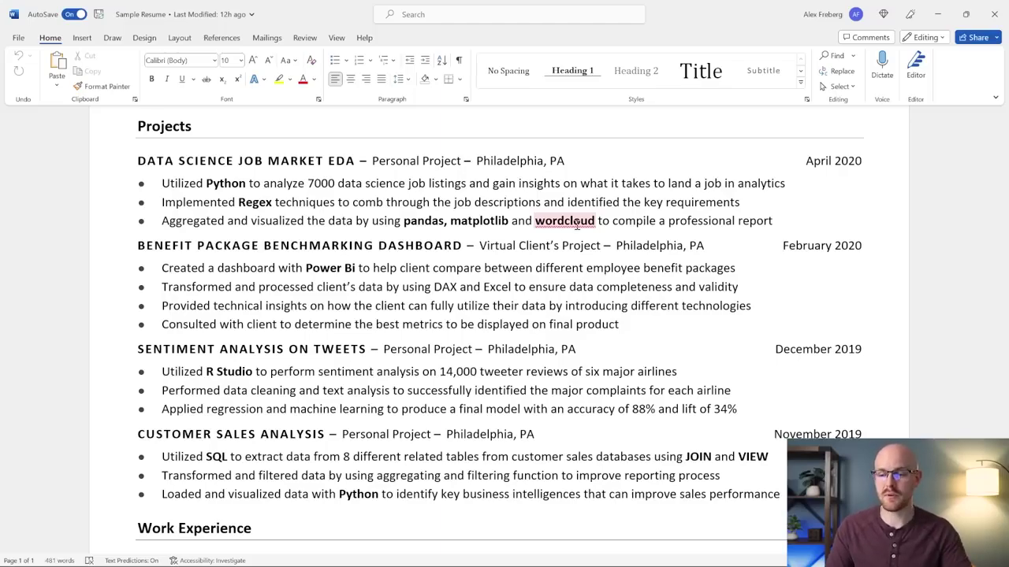
Step: Compare the listed Skills with the tools used in the Projects section
scroll(578, 226, "up", 4)
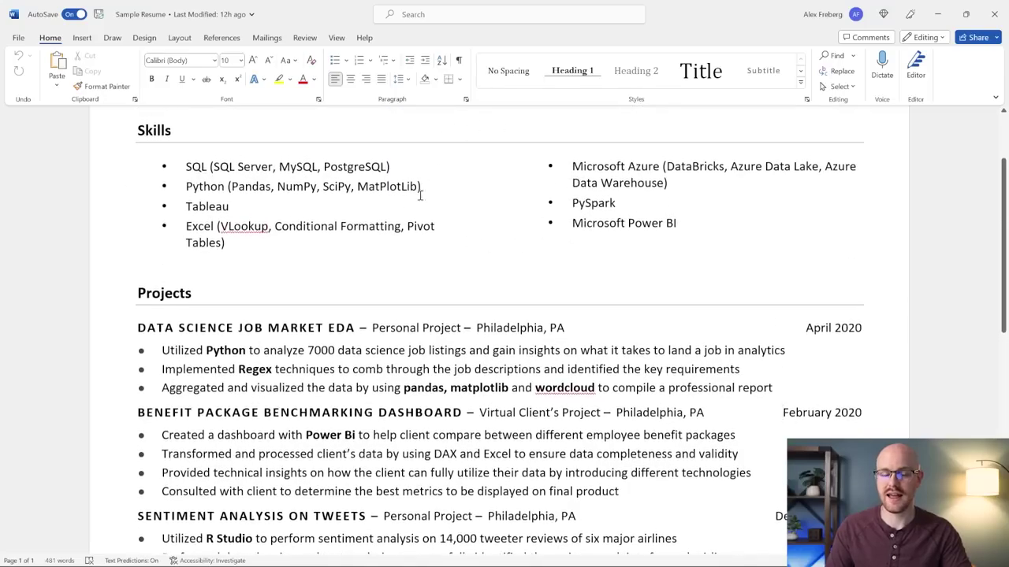
scroll(528, 265, "down", 6)
scroll(527, 266, "up", 1)
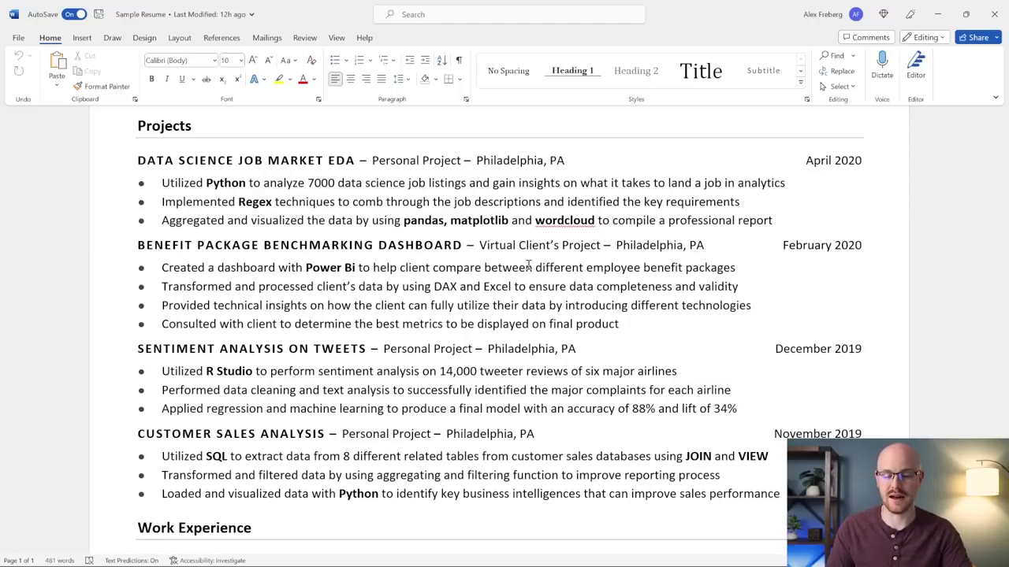
scroll(528, 266, "down", 1)
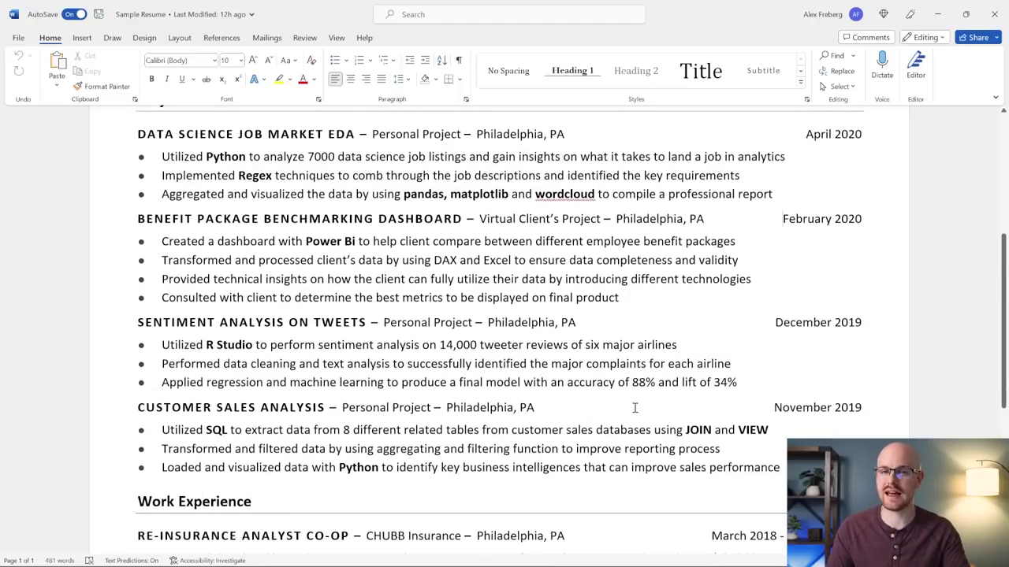
scroll(634, 408, "up", 1)
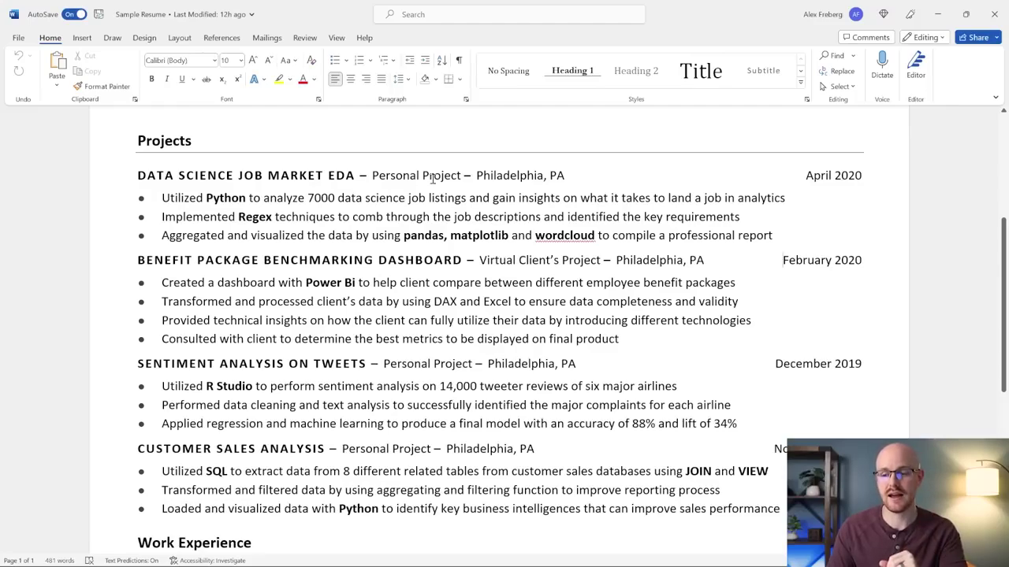
Step: Examine the first project's heading line, selecting the "Personal Project" label and the project title
left_click_drag(372, 177, 461, 182)
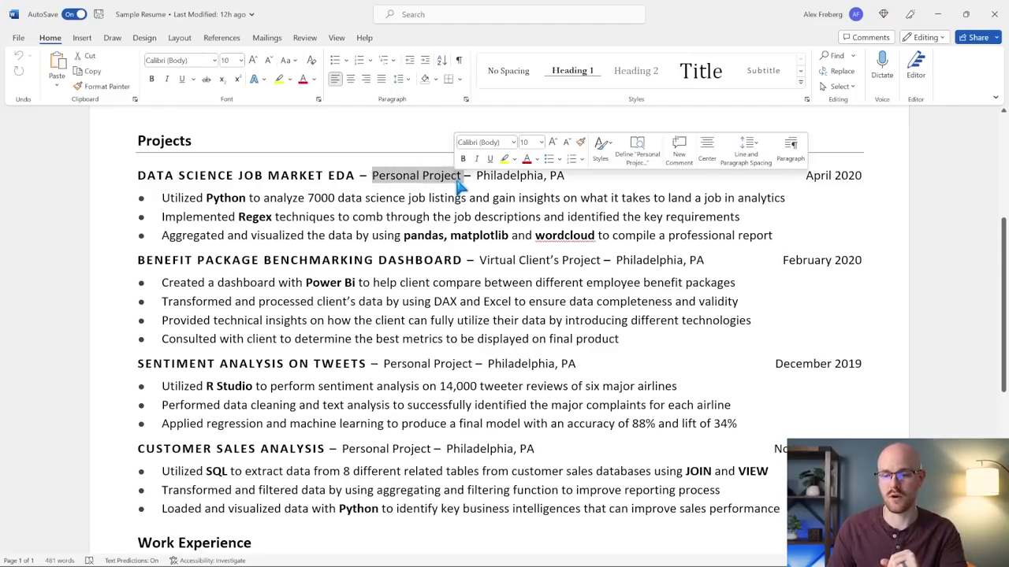
left_click_drag(137, 176, 356, 184)
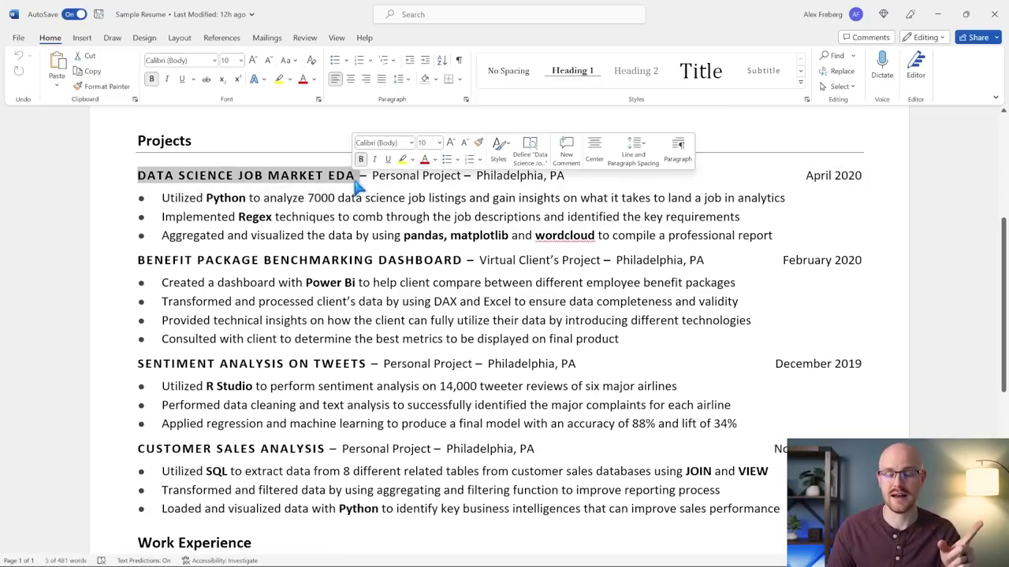
left_click(272, 203)
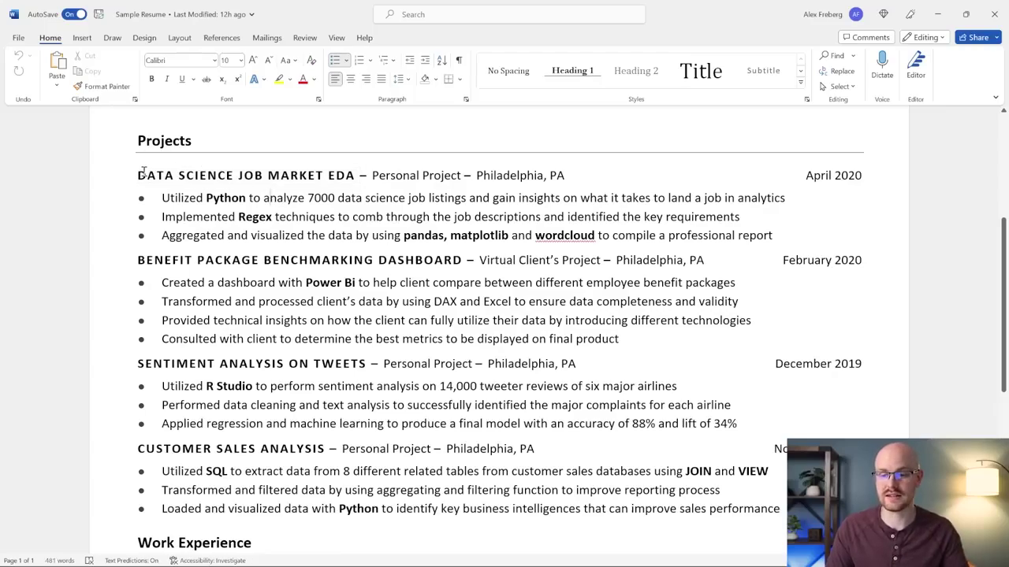
left_click_drag(138, 174, 337, 180)
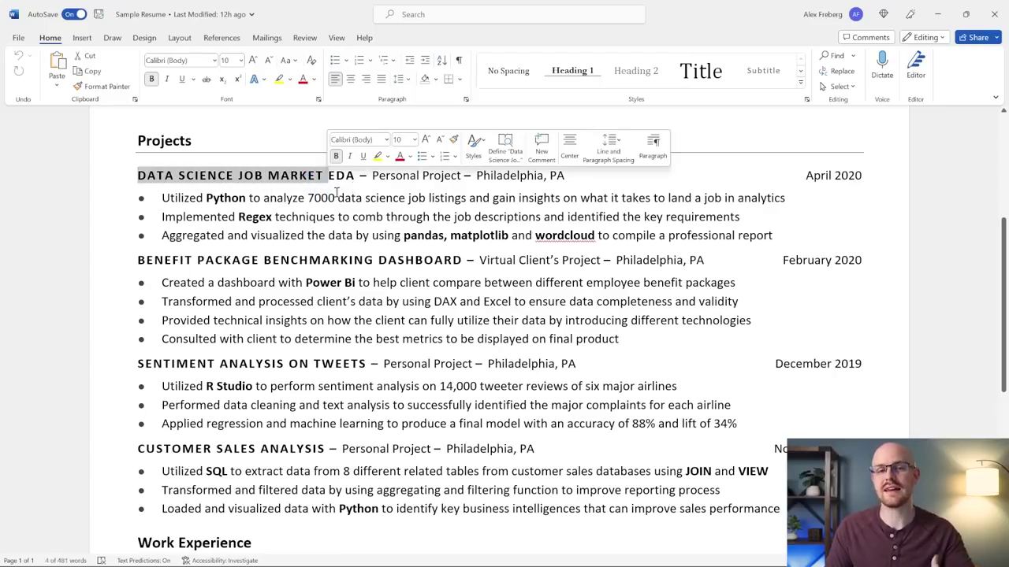
left_click(339, 196)
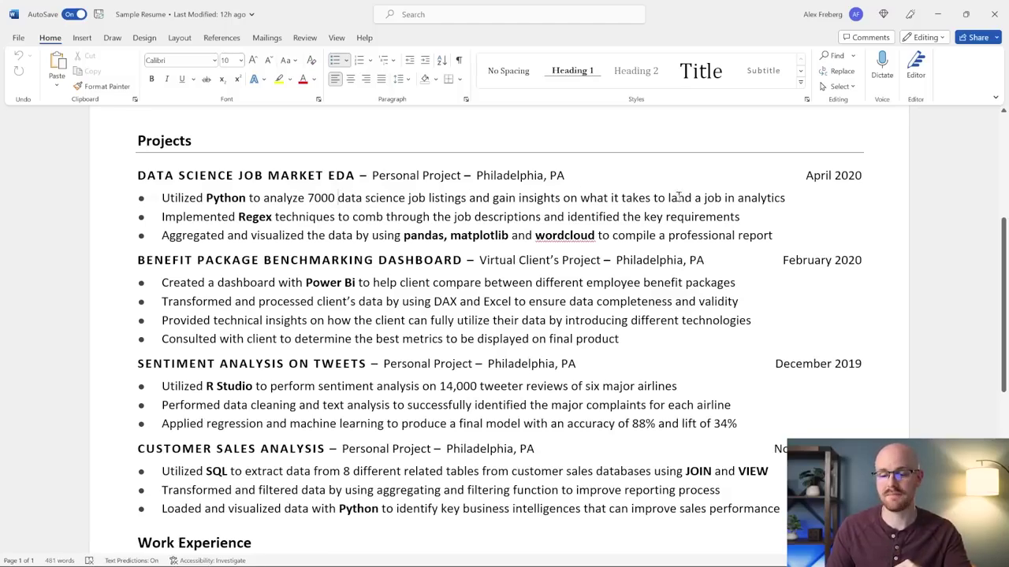
Step: Look over the remaining projects and bring the Work Experience and Education sections into view
scroll(629, 185, "down", 1)
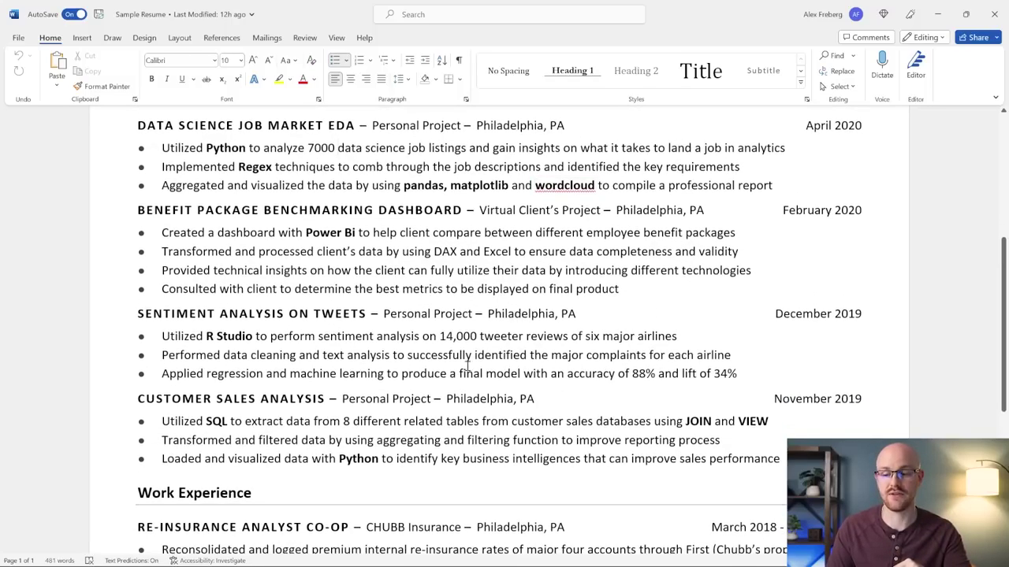
scroll(389, 340, "up", 1)
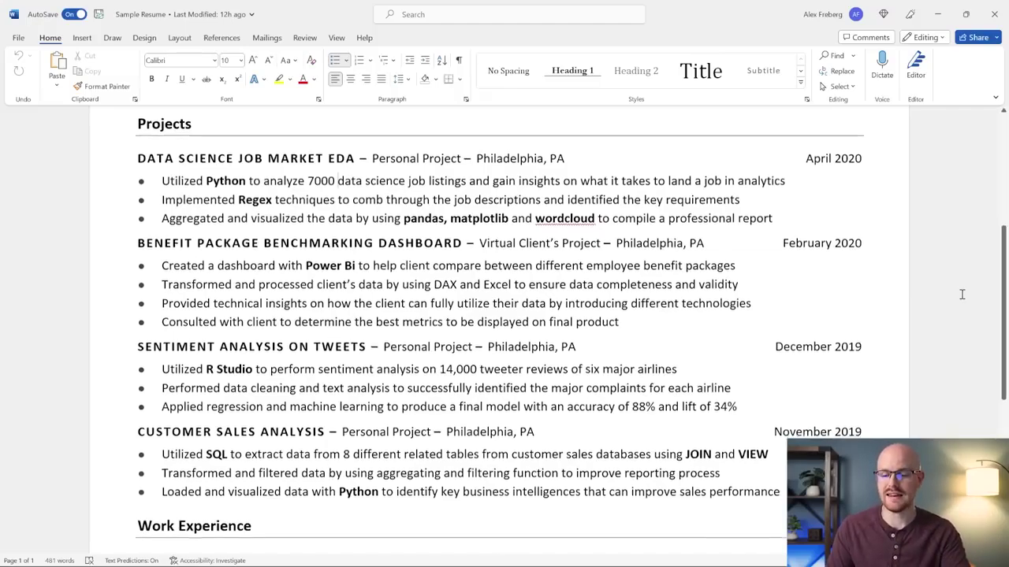
scroll(961, 294, "down", 2)
scroll(961, 294, "down", 3)
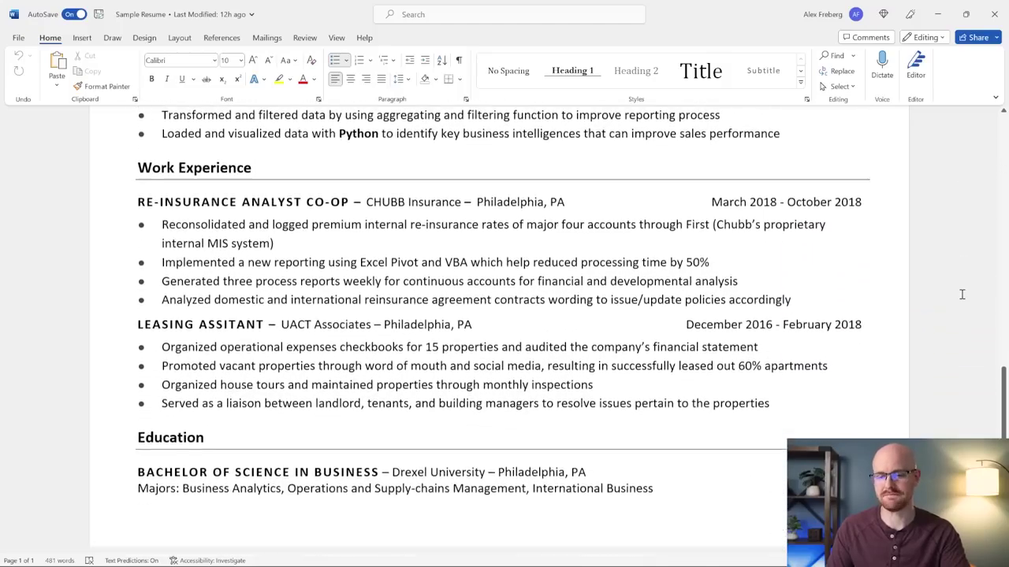
Step: Examine the Work Experience and Education entries, selecting "ANALYST" in the co-op job title and the line of majors under the degree
double_click(264, 189)
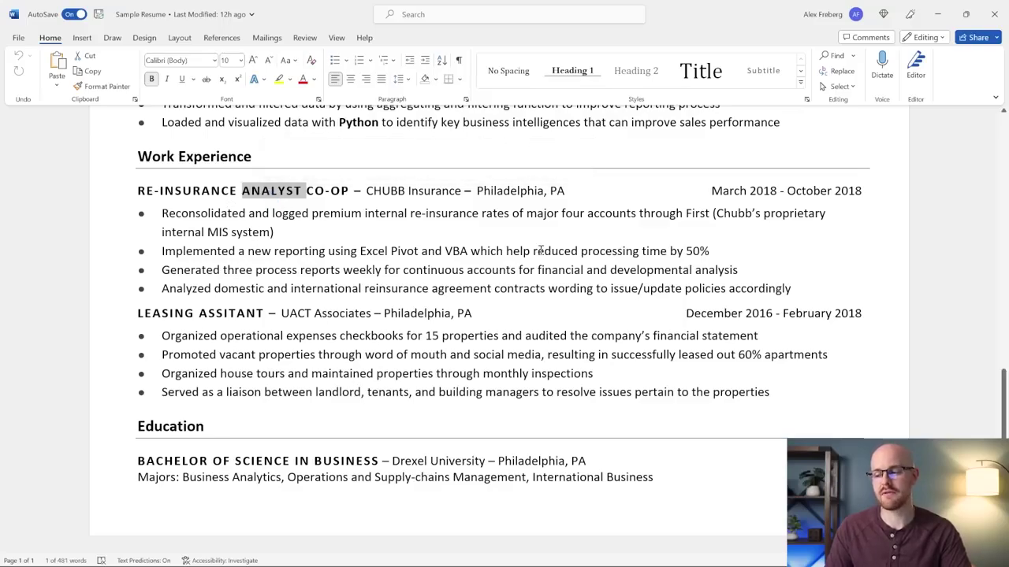
left_click(938, 270)
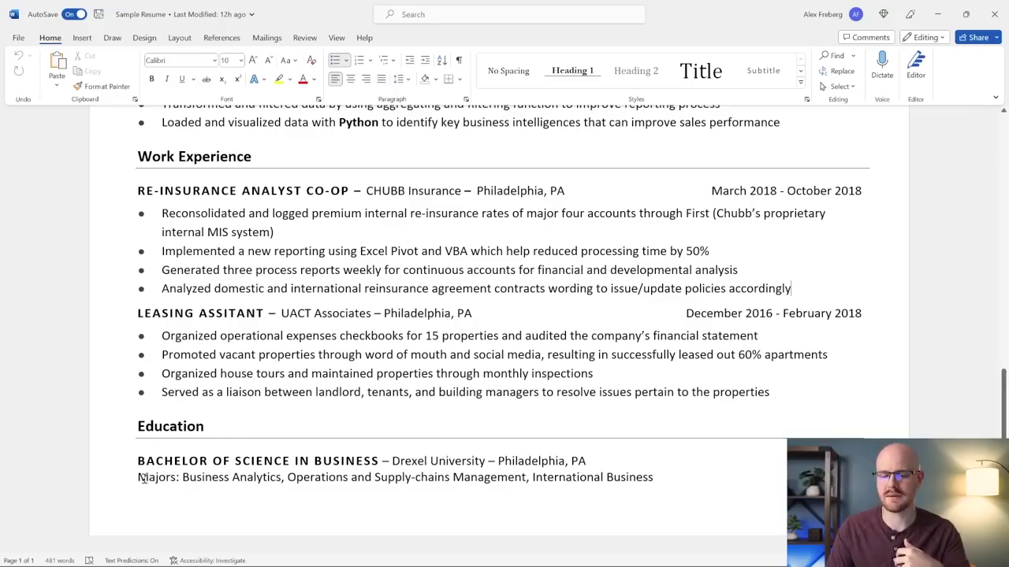
left_click_drag(138, 478, 648, 483)
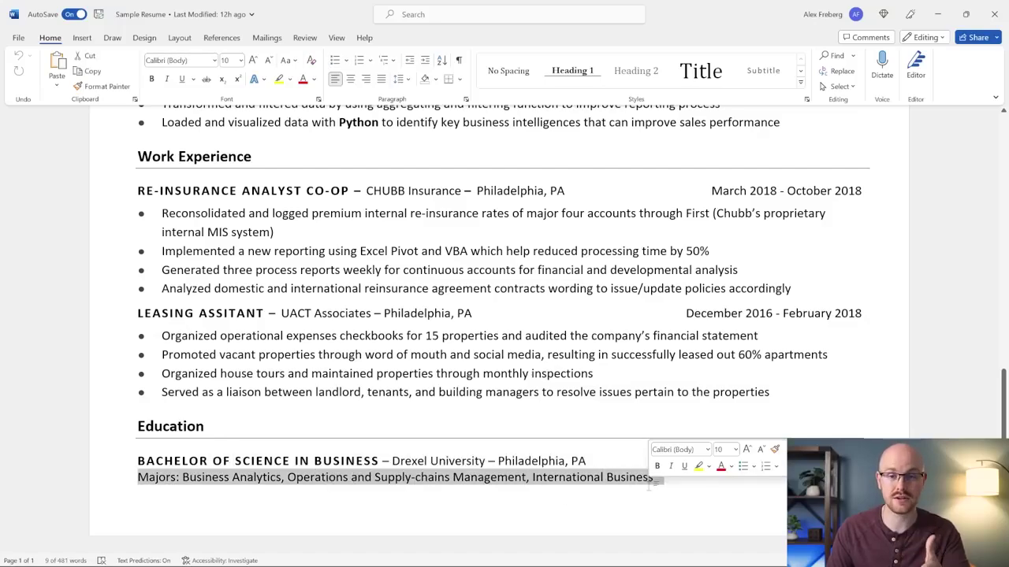
left_click(835, 482)
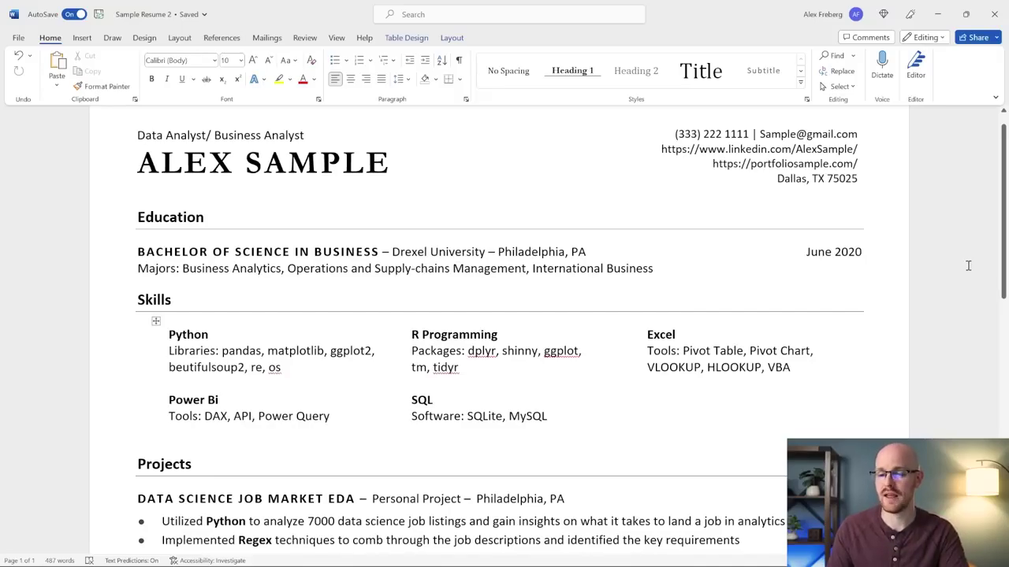
Step: Review Sample Resume 2 from its Education and Skills sections through Projects to Work Experience, and return to the Projects section
scroll(956, 269, "down", 1)
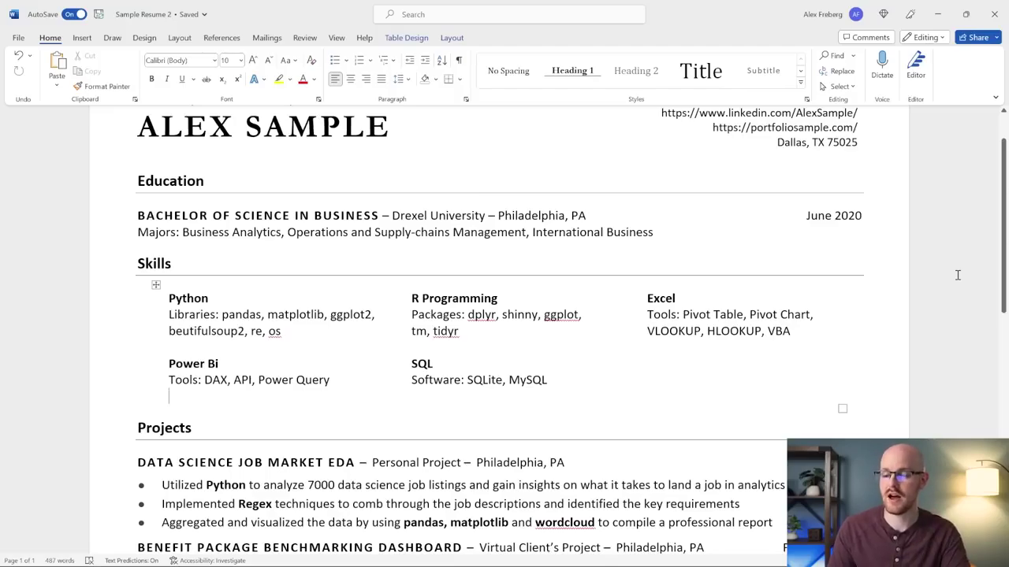
scroll(956, 275, "down", 3)
scroll(847, 252, "down", 6)
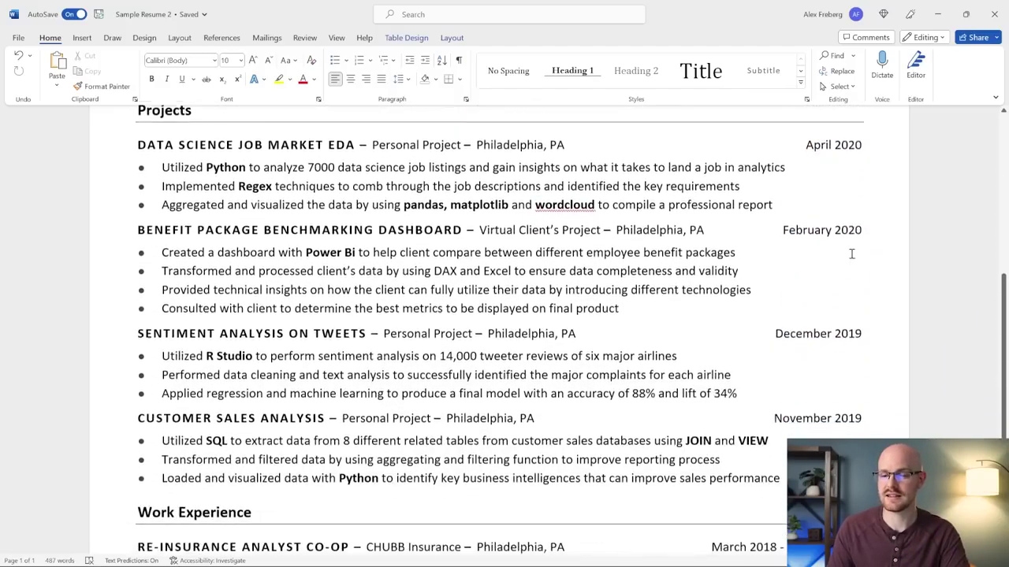
scroll(489, 255, "down", 6)
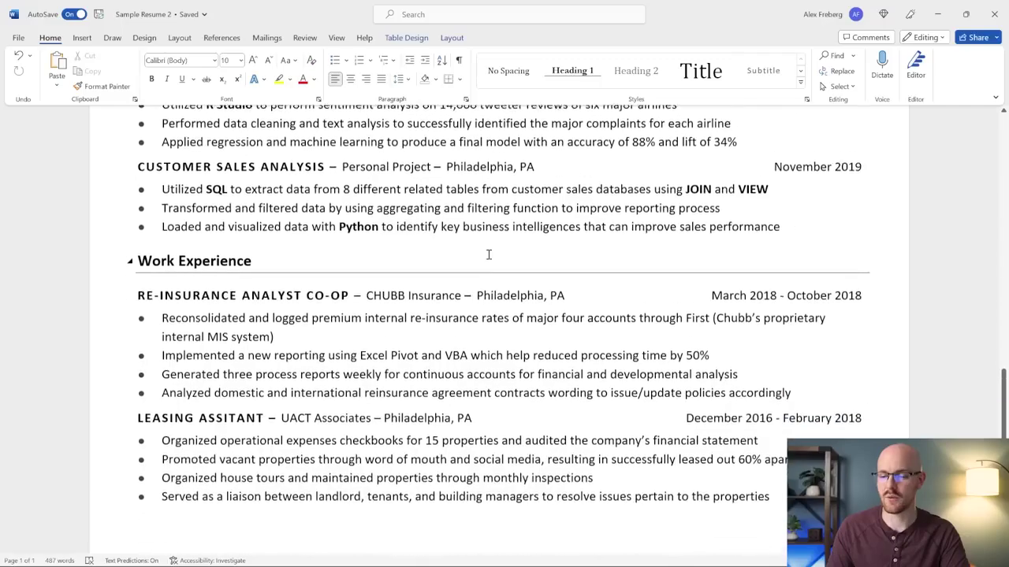
scroll(461, 468, "down", 1)
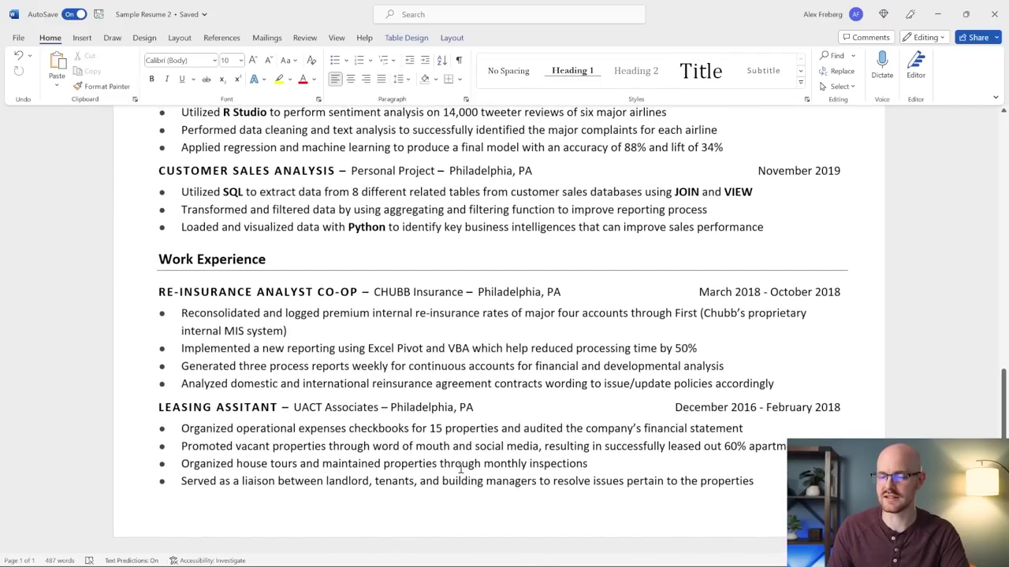
scroll(516, 352, "up", 3)
scroll(516, 352, "up", 8)
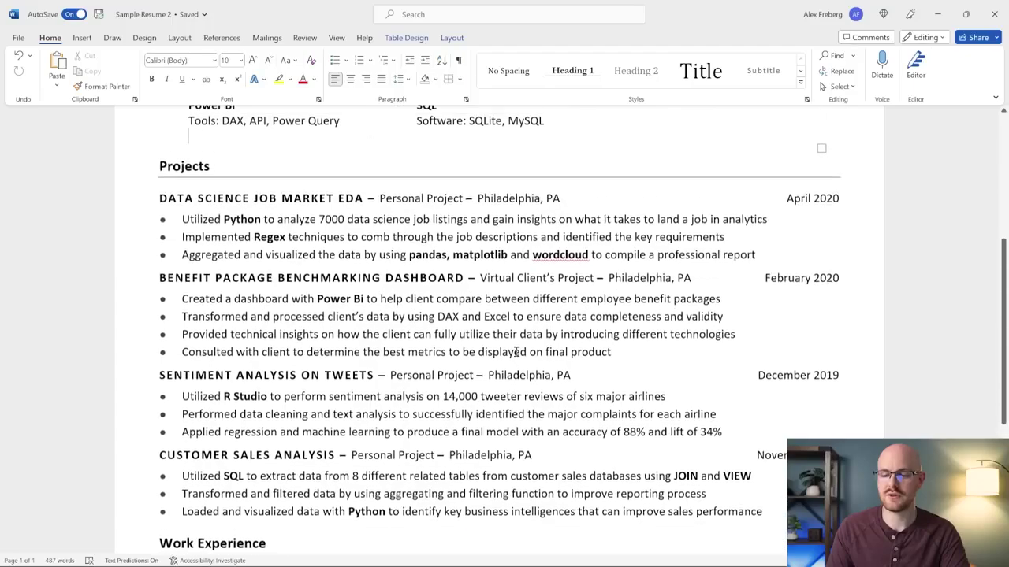